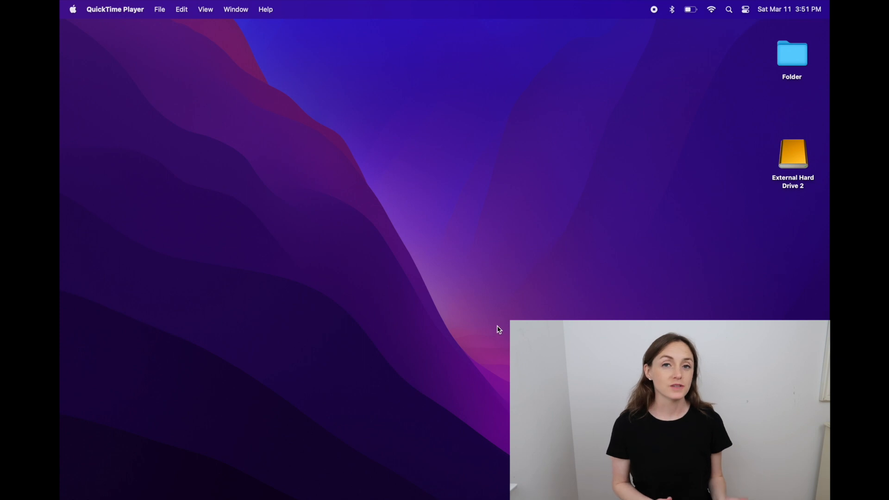
Step: Open YouTube Library from External Hard Drive 2 and create an event named Video 1 in it with a new project
double_click(794, 153)
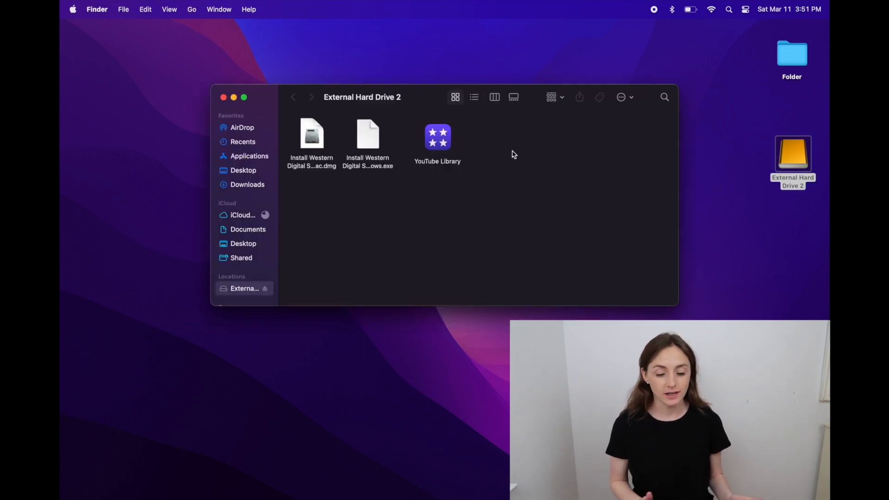
click(440, 137)
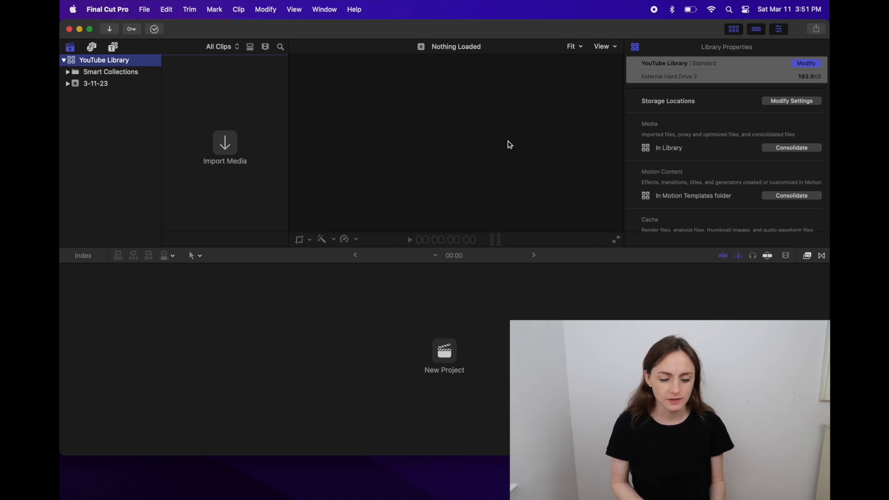
click(144, 9)
mouse_move(153, 28)
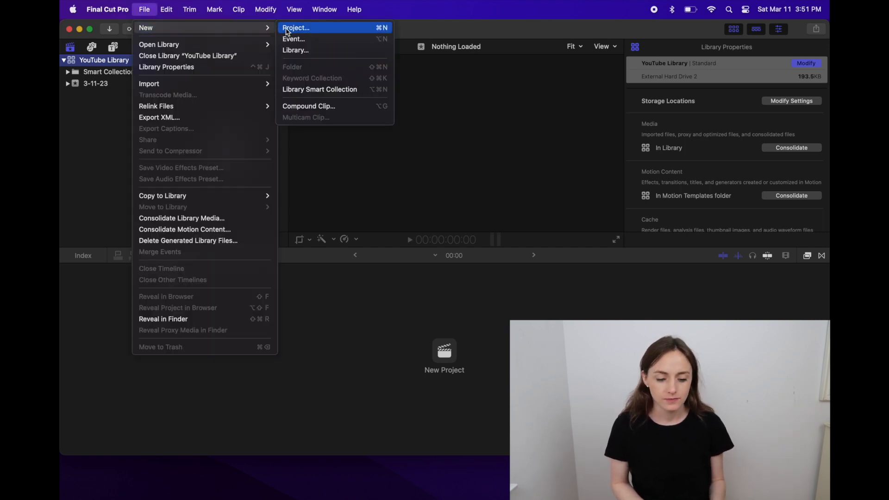
click(321, 40)
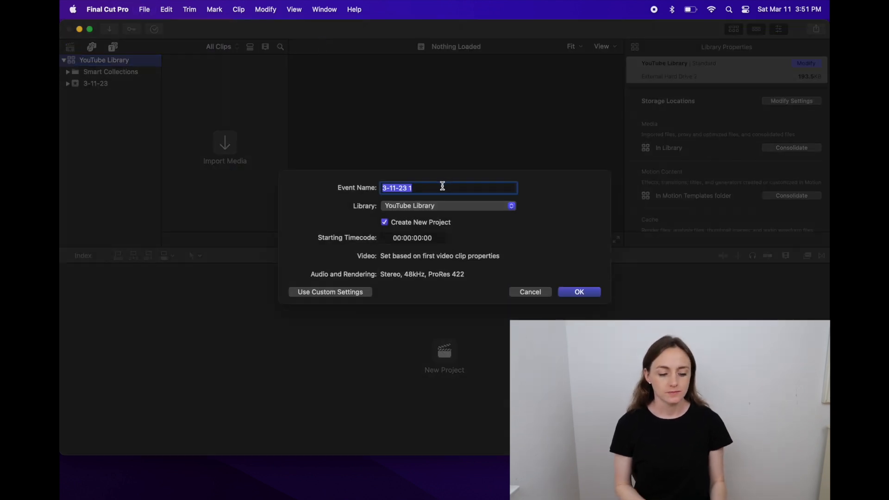
text(Video)
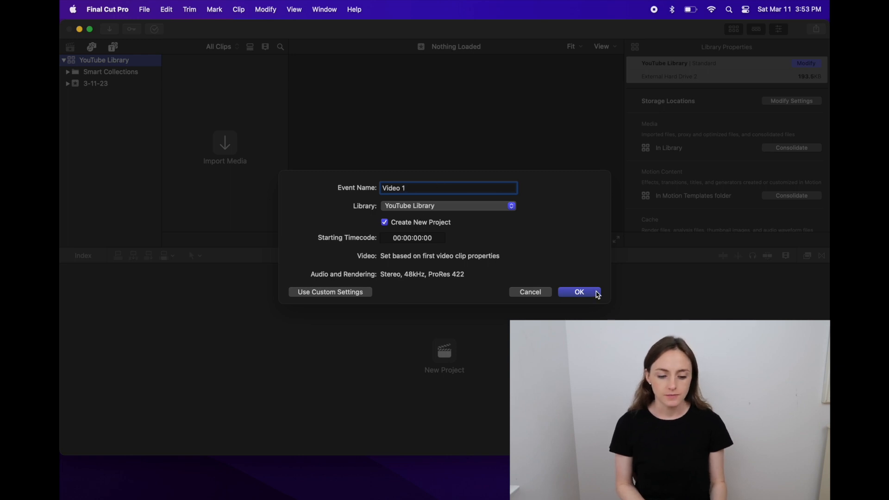
click(597, 293)
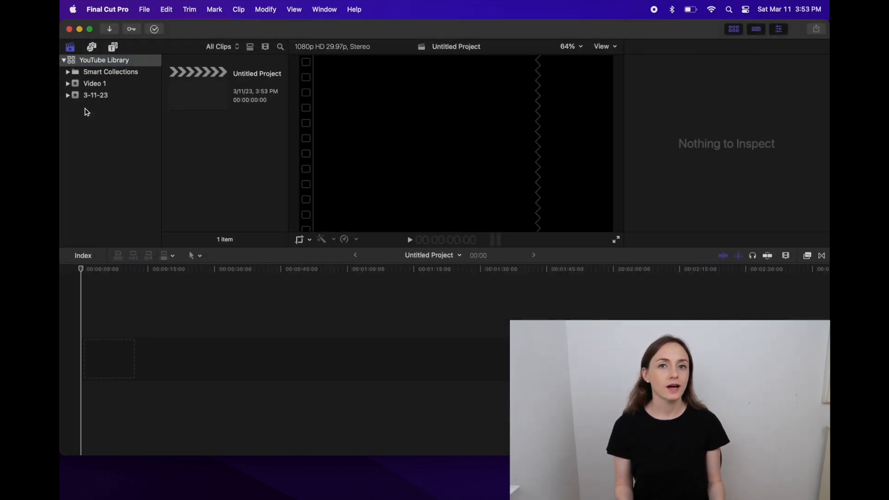
Step: Delete the default 3-11-23 event from YouTube Library, keeping the Video 1 event
click(103, 86)
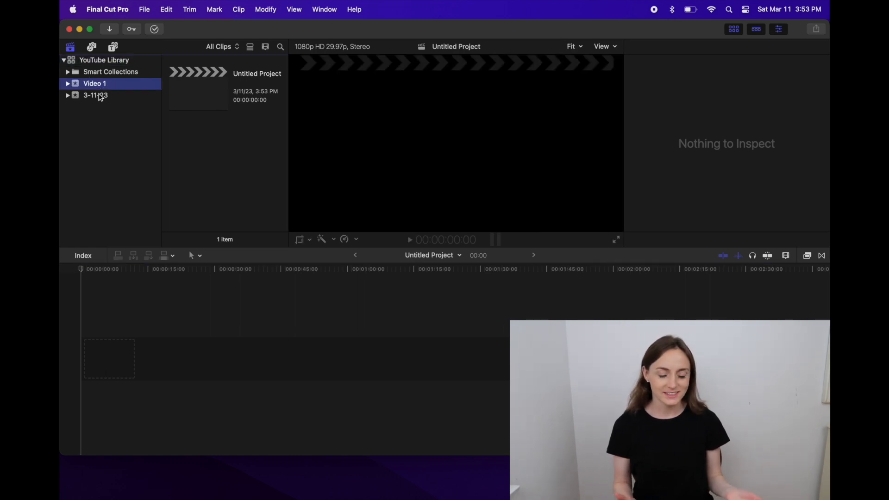
click(98, 95)
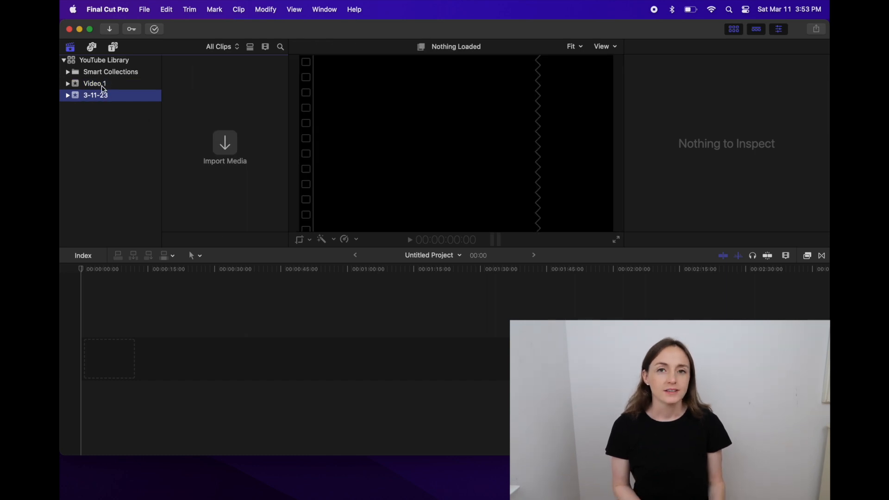
right_click(115, 100)
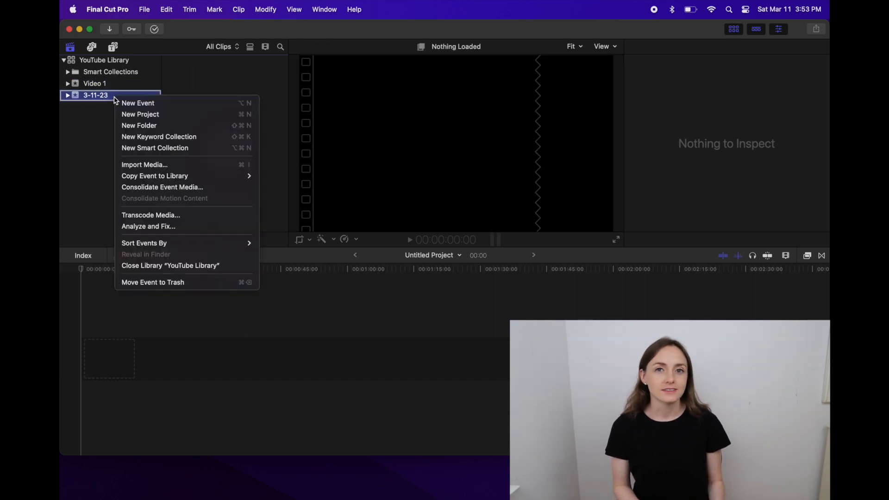
click(164, 283)
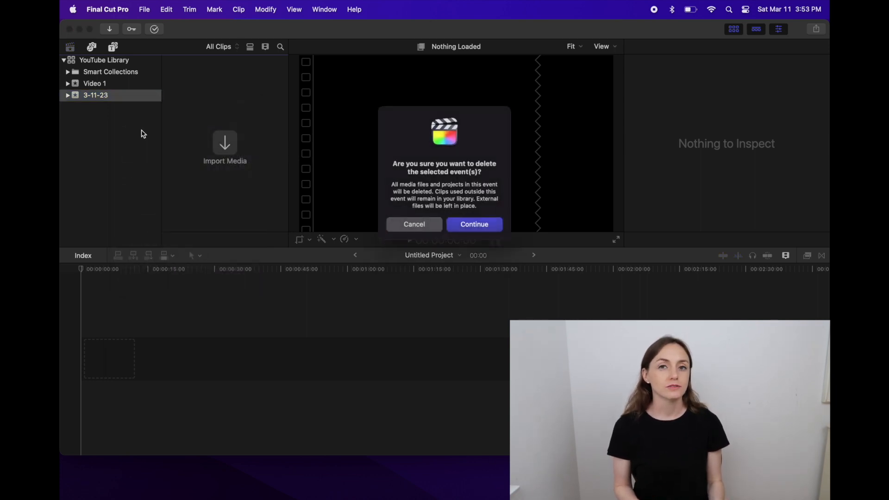
click(477, 227)
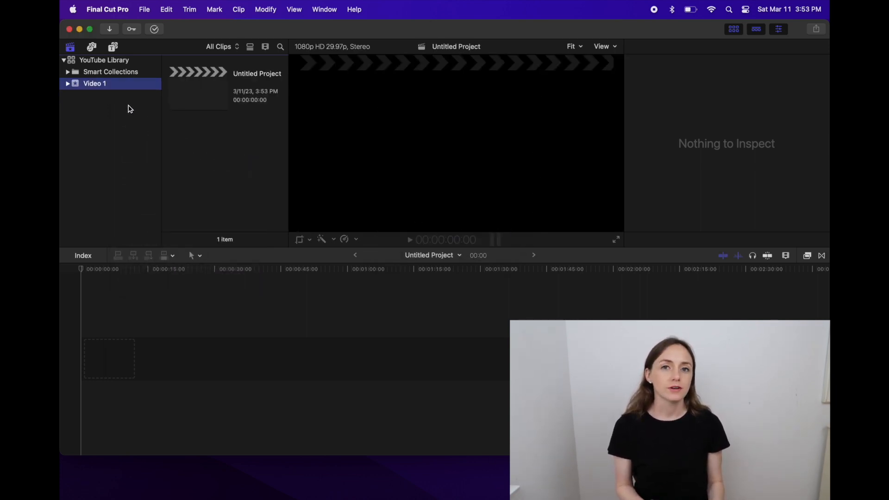
Step: Rename the untitled project in the Video 1 event as Video 1 and select it to show its properties
click(262, 74)
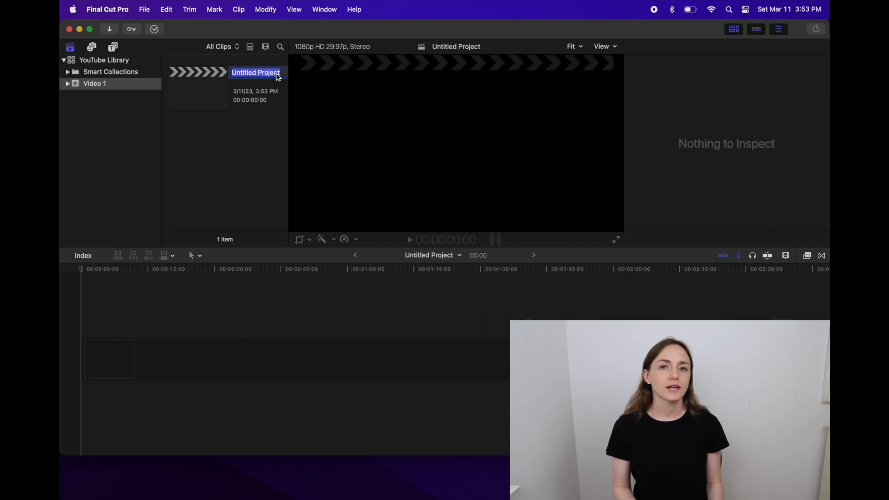
text(Video 1)
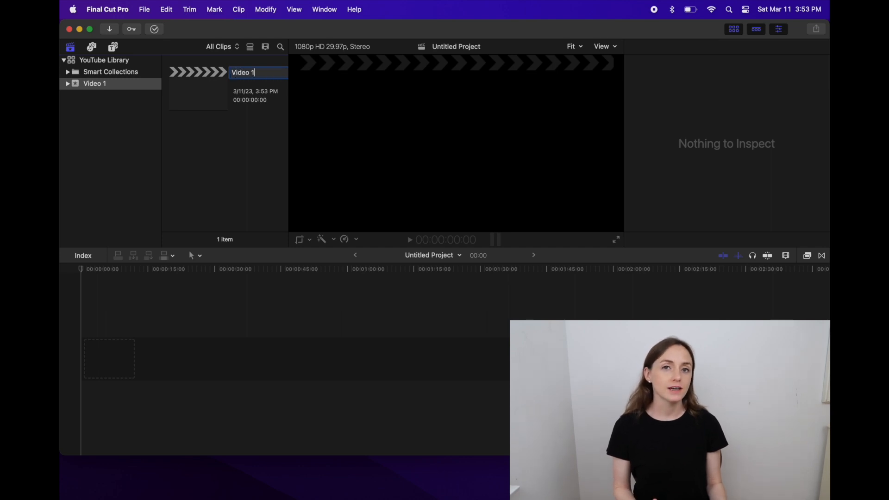
key(Return)
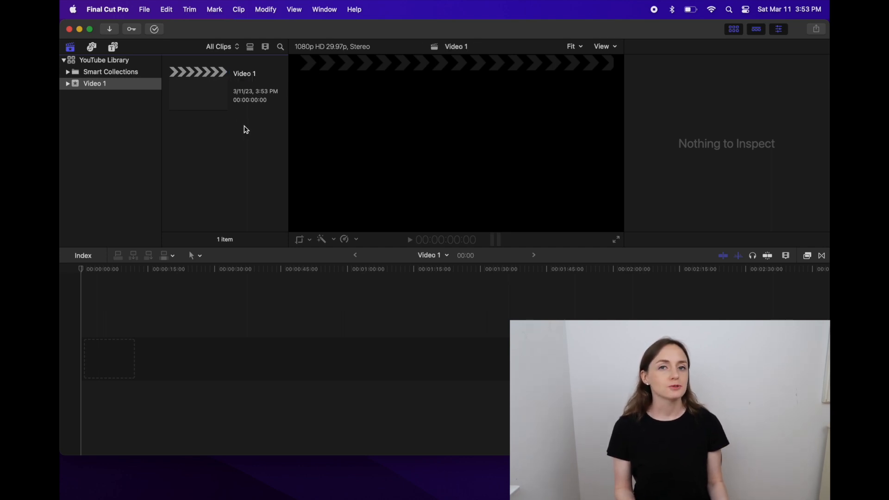
click(214, 89)
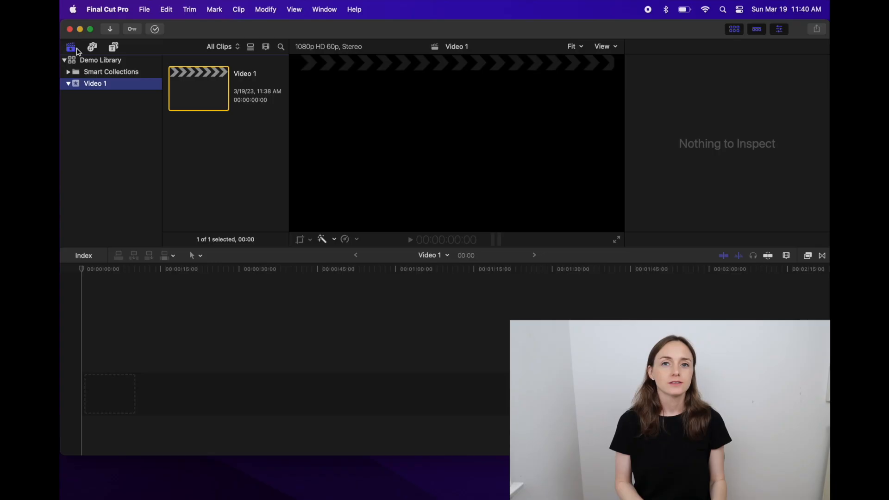
click(205, 88)
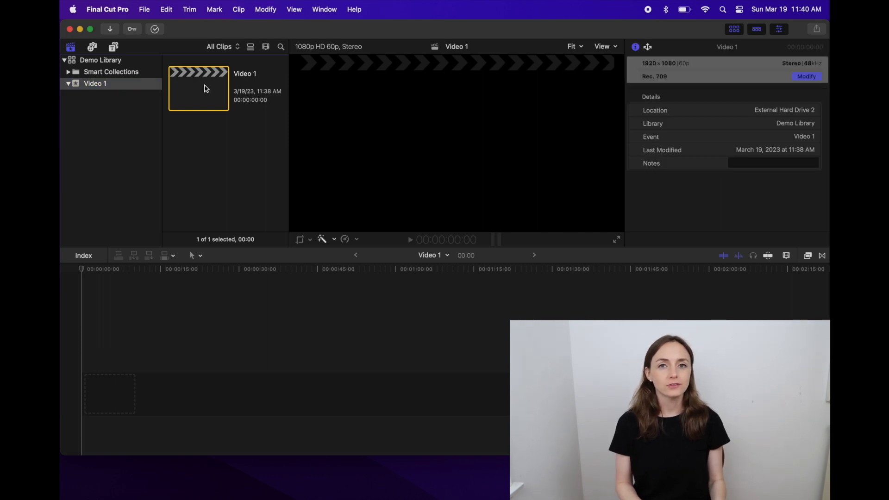
Step: Filter the Photos library to videos and add the NASA globe clip IMG_0676.MOV to the Video 1 event
click(95, 47)
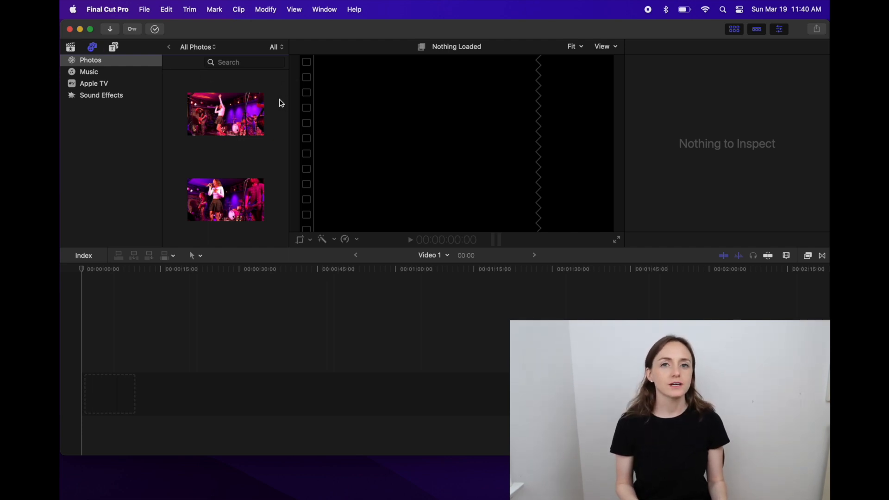
click(207, 47)
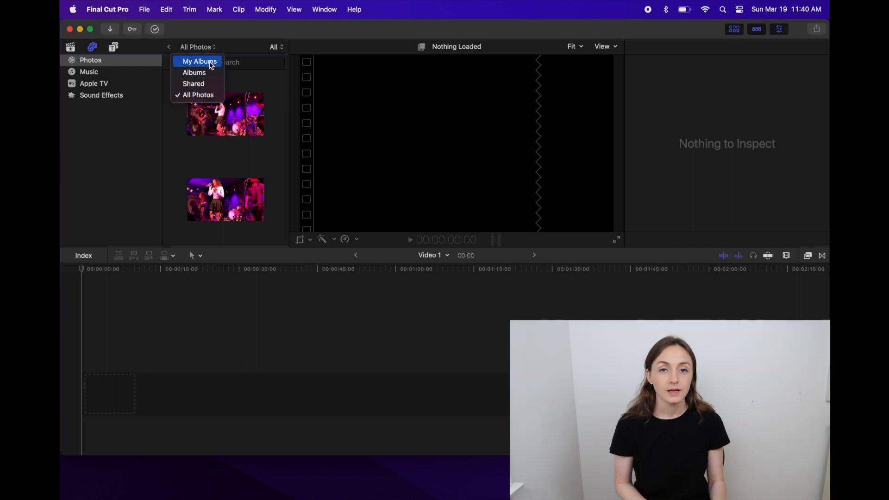
click(275, 82)
click(278, 49)
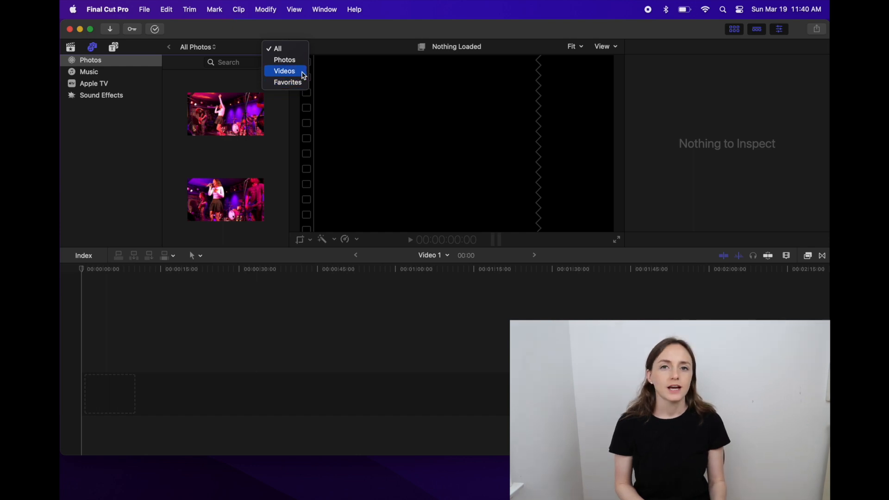
click(285, 71)
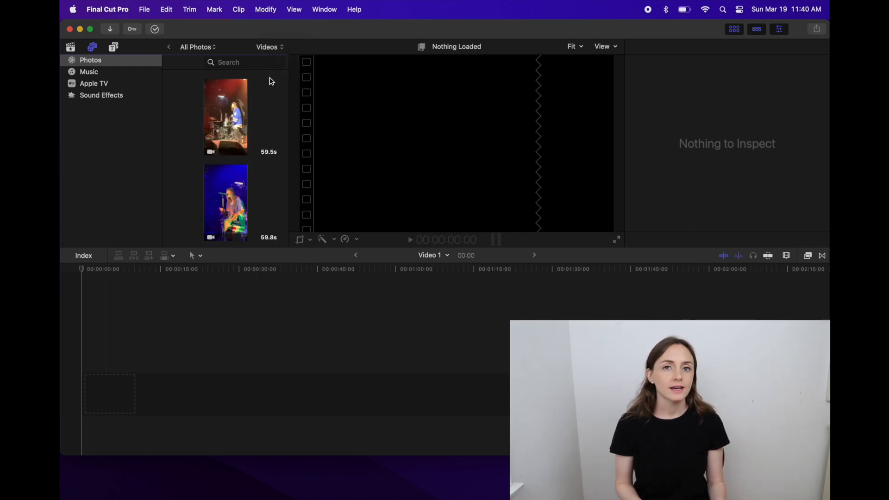
scroll(242, 133, down, 5)
click(242, 133)
drag(241, 133, 98, 107)
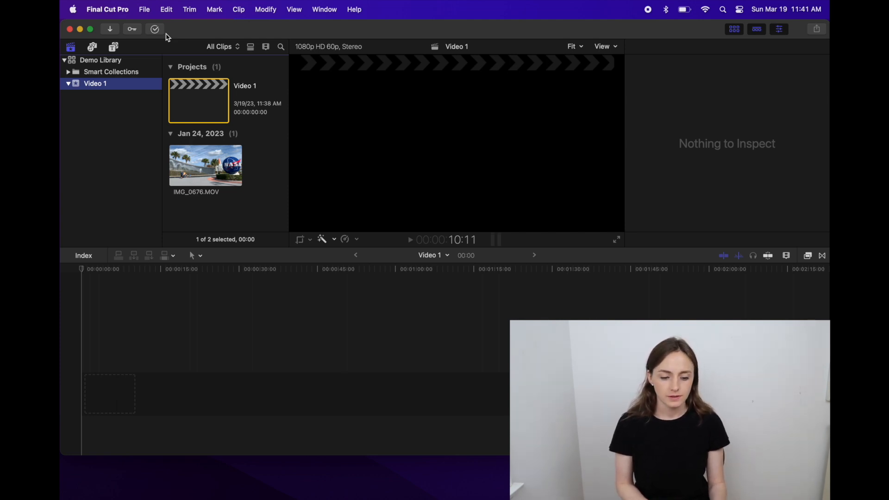
Step: Add the red rock clip IMG_8354.MOV from the Photos library's videos to the Video 1 event
click(93, 47)
scroll(243, 114, down, 10)
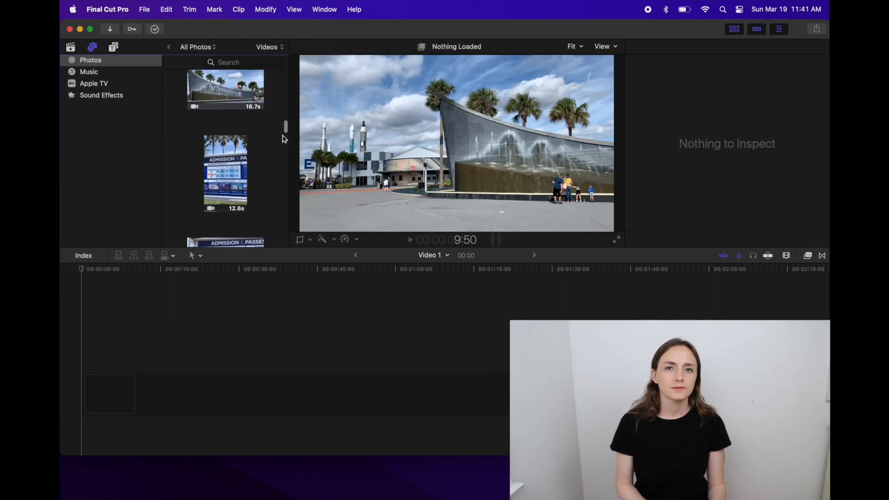
click(221, 135)
drag(234, 137, 211, 105)
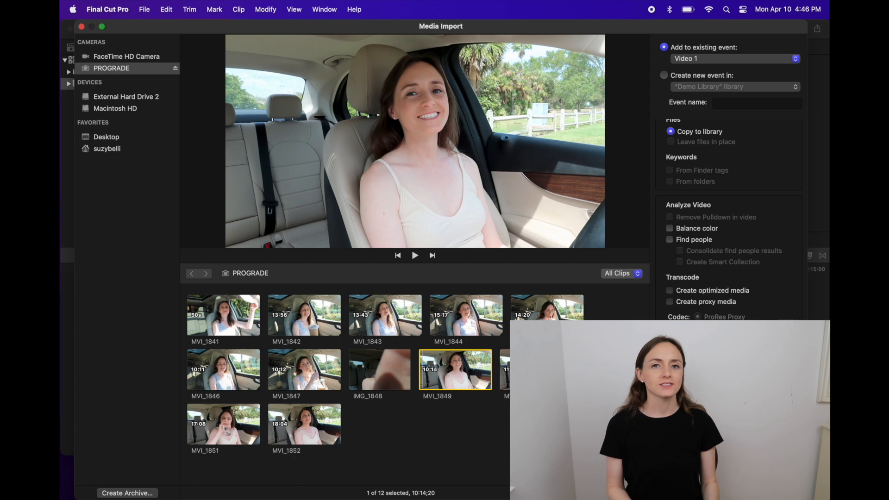
Step: Select all clips on the PROGRADE card and import them into the existing Video 1 event, copying them to the library
key(super+a)
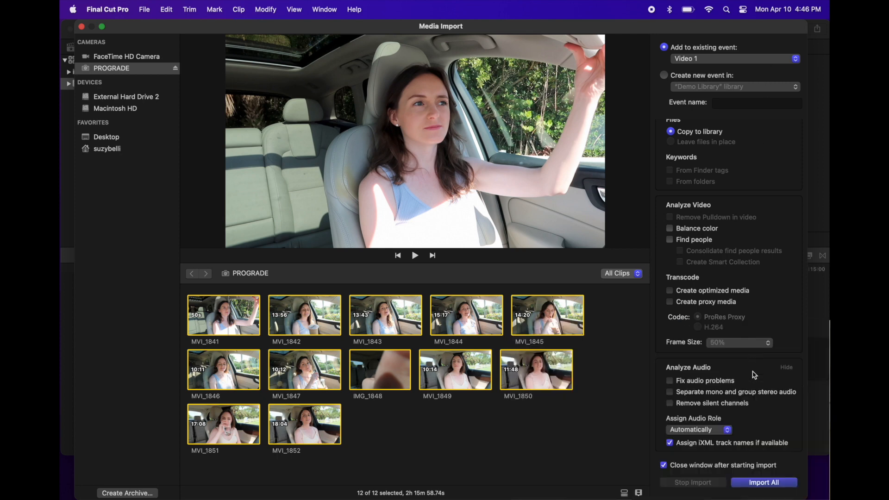
click(760, 483)
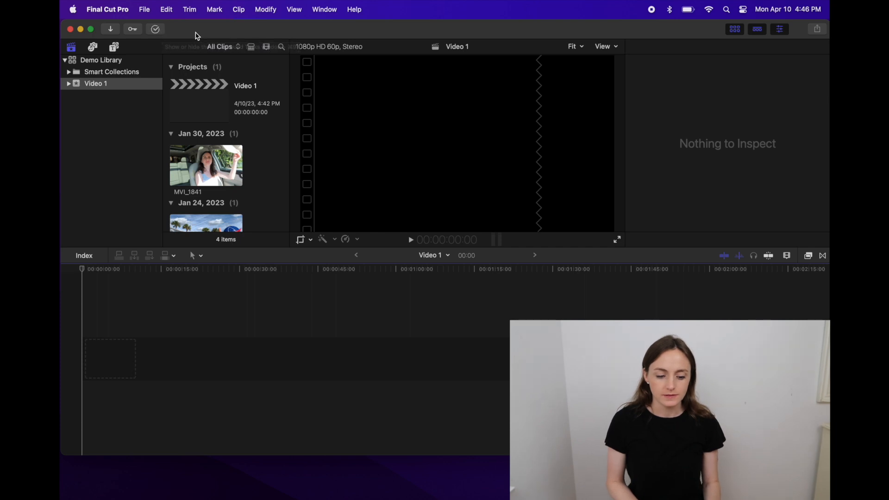
Step: Move the imported car clip MVI_1841 to the trash, confirm its deletion, and reopen the media import
click(211, 163)
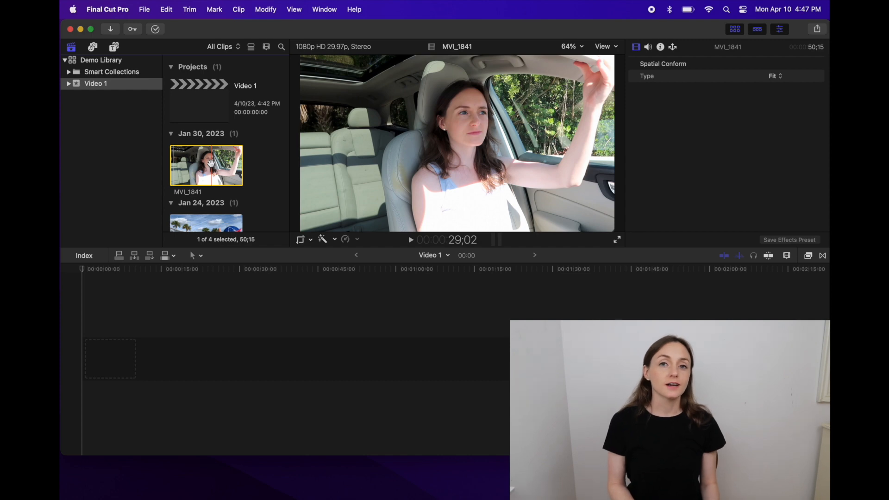
right_click(214, 165)
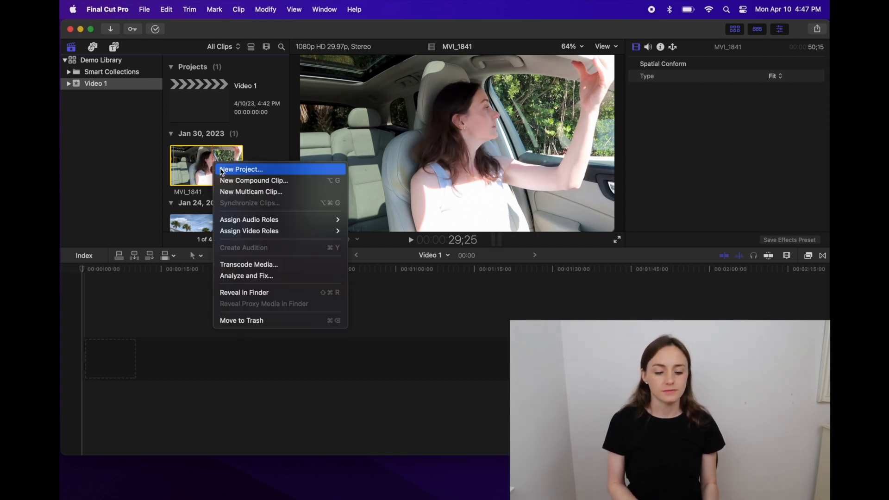
click(244, 323)
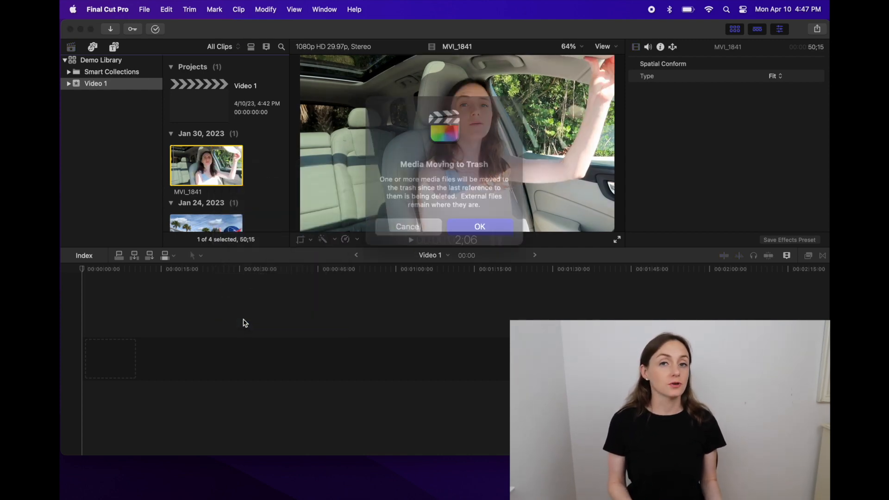
click(474, 218)
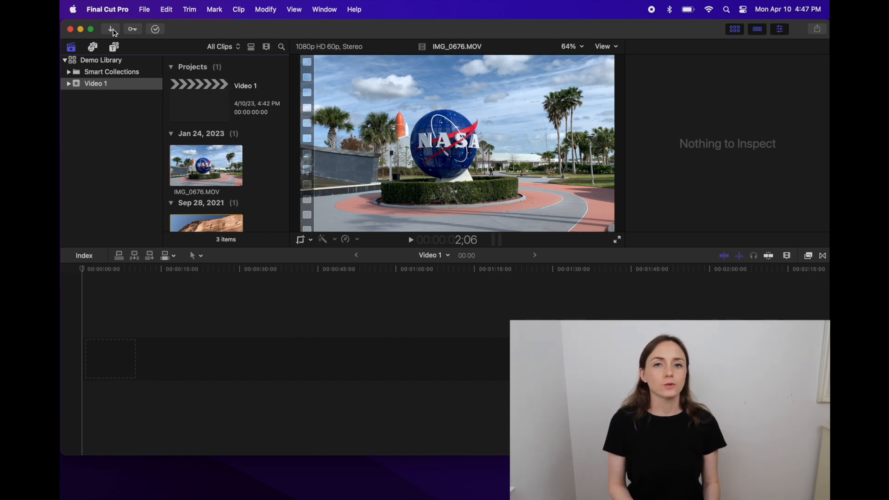
click(111, 30)
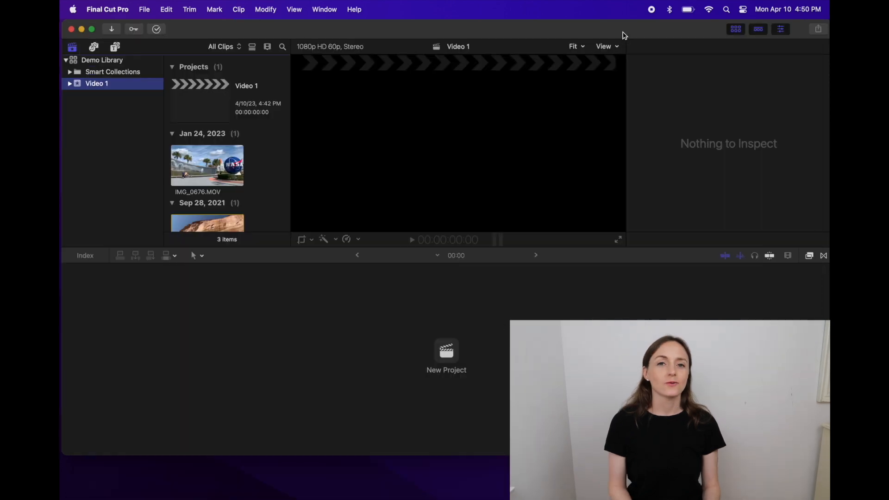
Step: Move the Final Cut Pro window aside to reveal the desktop and eject only the PROGRADE memory card
drag(621, 34, 528, 23)
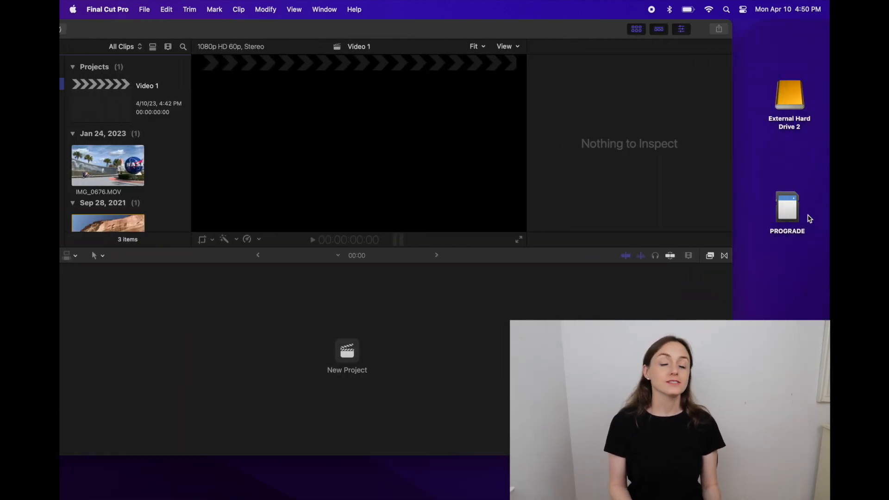
click(795, 209)
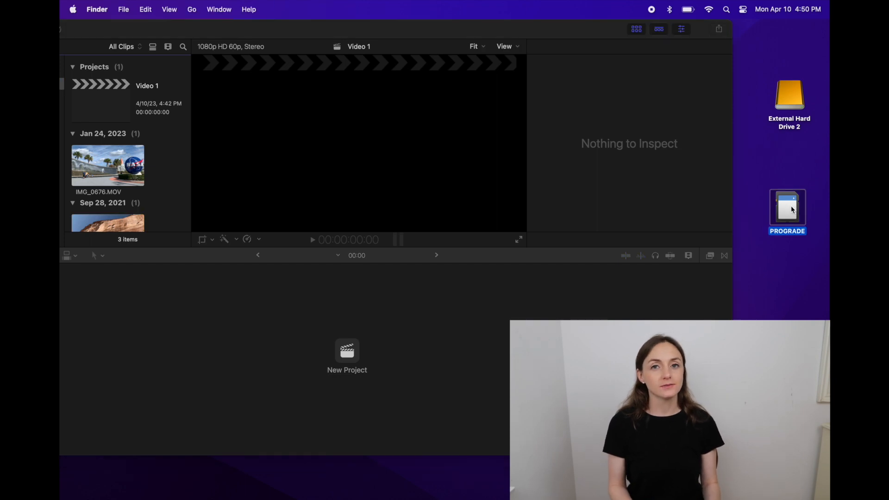
right_click(793, 210)
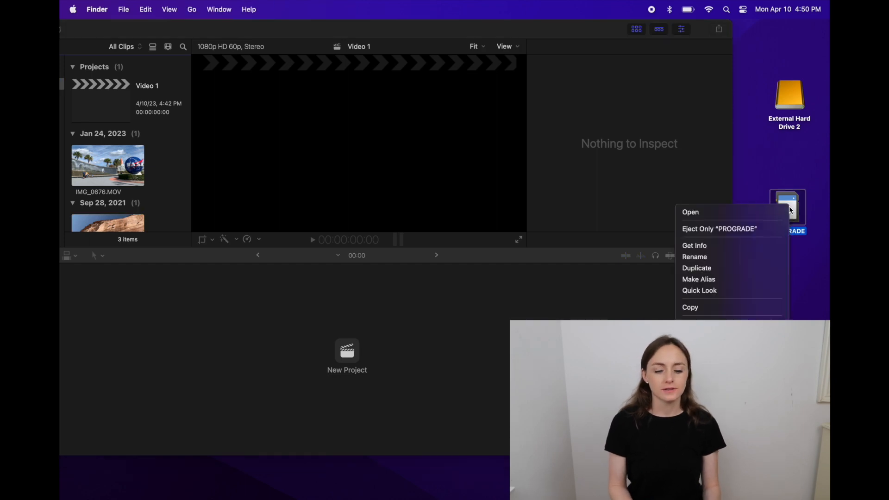
click(743, 234)
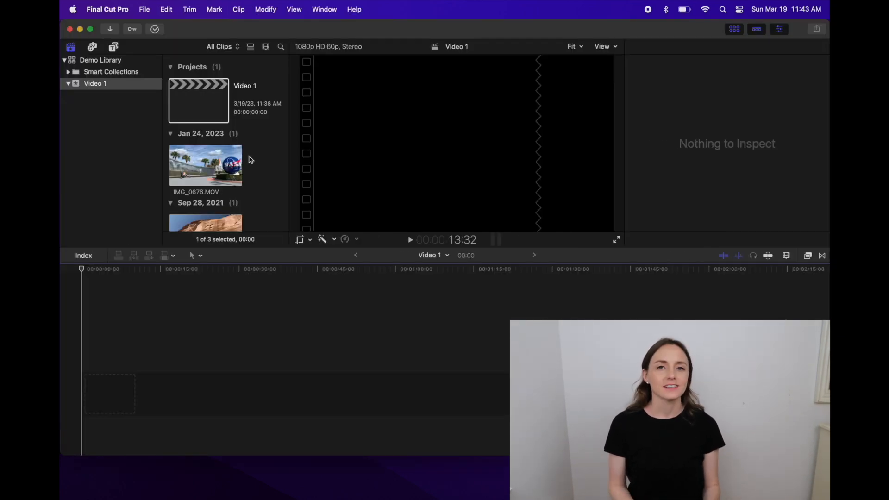
Step: Place the NASA clip IMG_0676 and the red rock clip IMG_8354 in the empty Video 1 timeline
scroll(273, 168, down, 3)
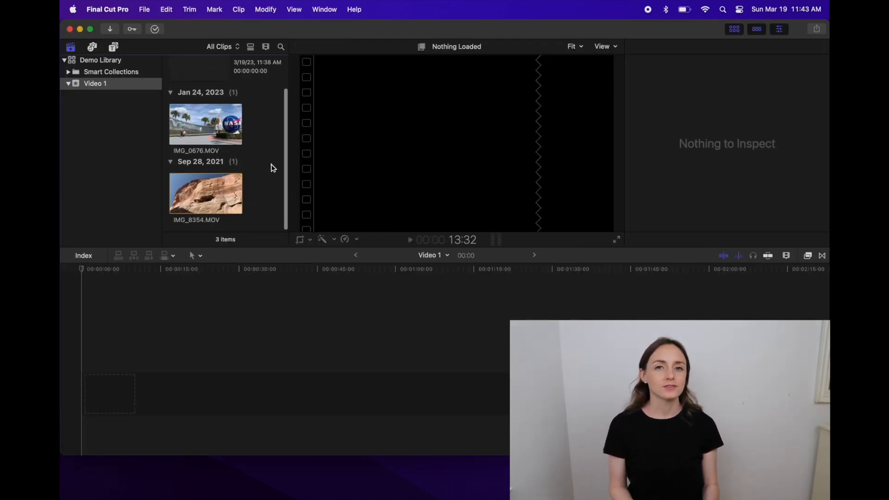
drag(261, 206, 139, 363)
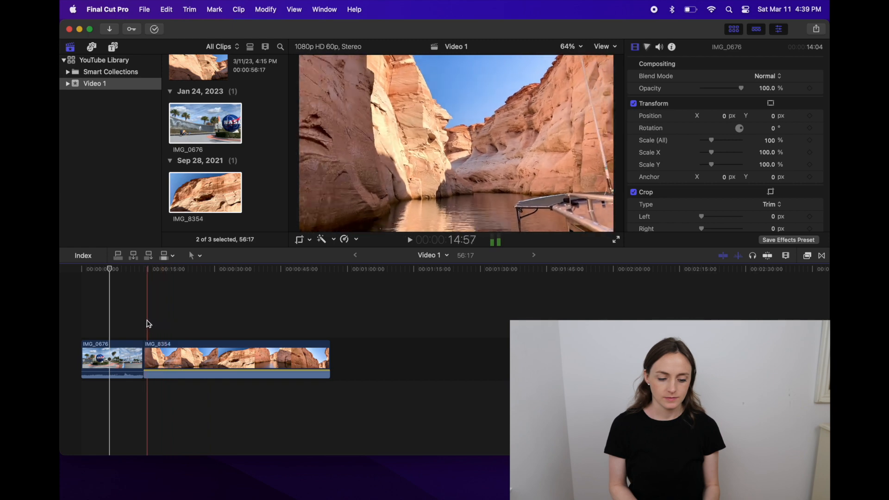
Step: Play back the IMG_0676 clip in the timeline and split it at 7:49
click(123, 323)
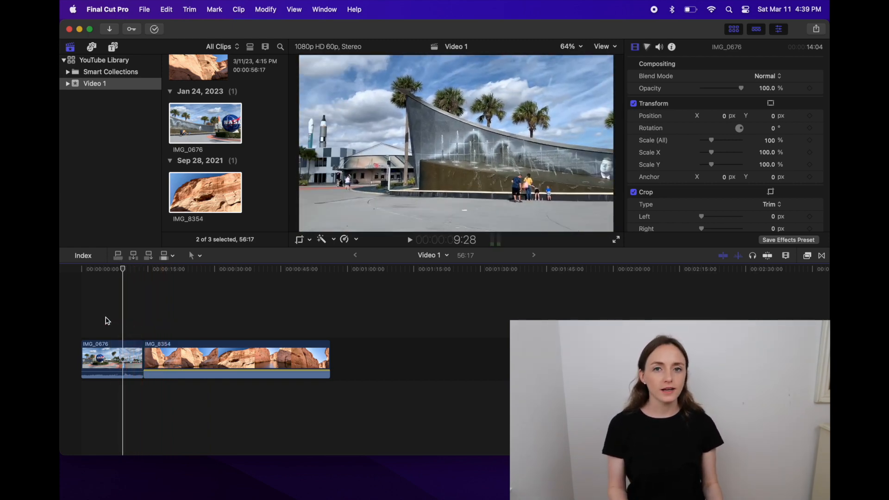
key(space)
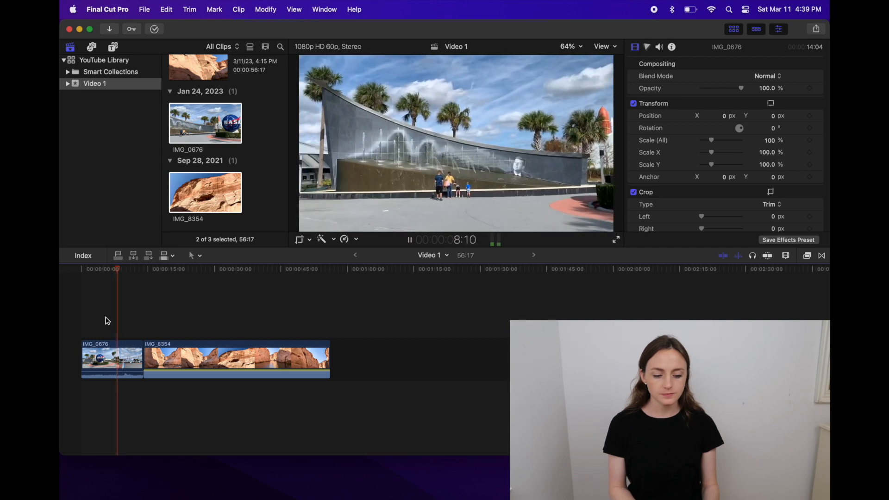
key(space)
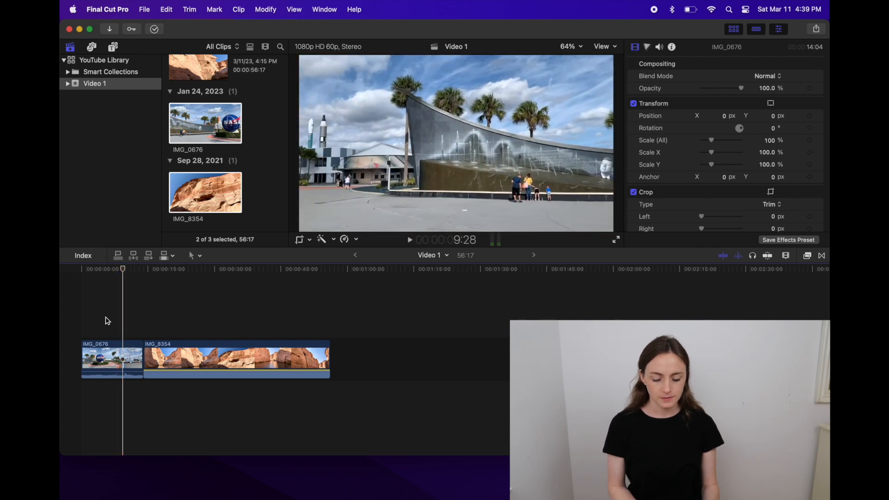
click(116, 321)
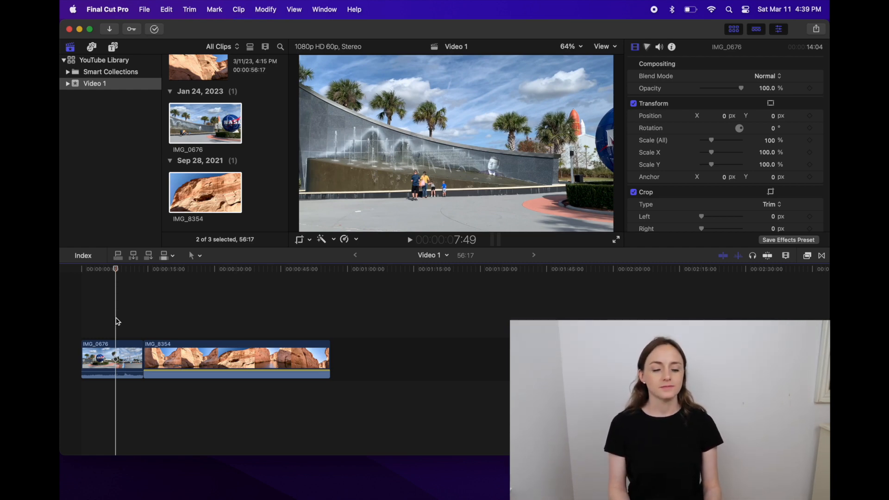
key(super+b)
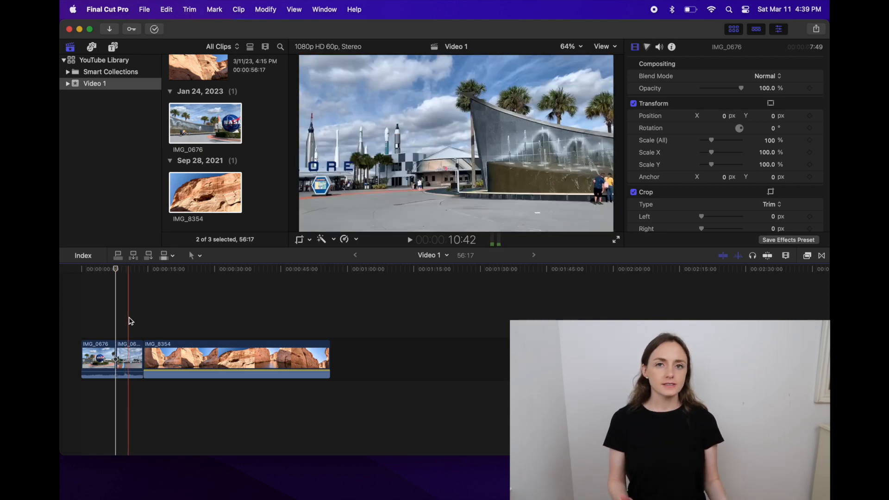
Step: Delete the second piece of the split IMG_0676 clip, and undo the deletion
click(127, 363)
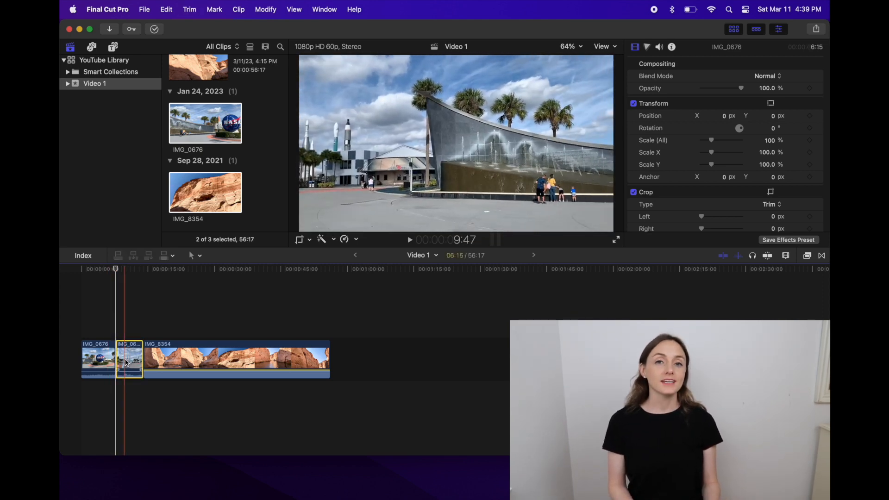
key(Delete)
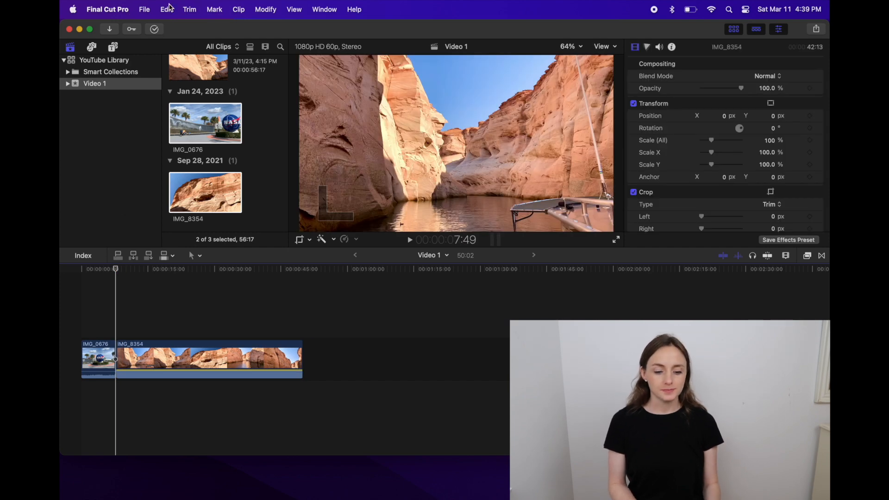
click(169, 11)
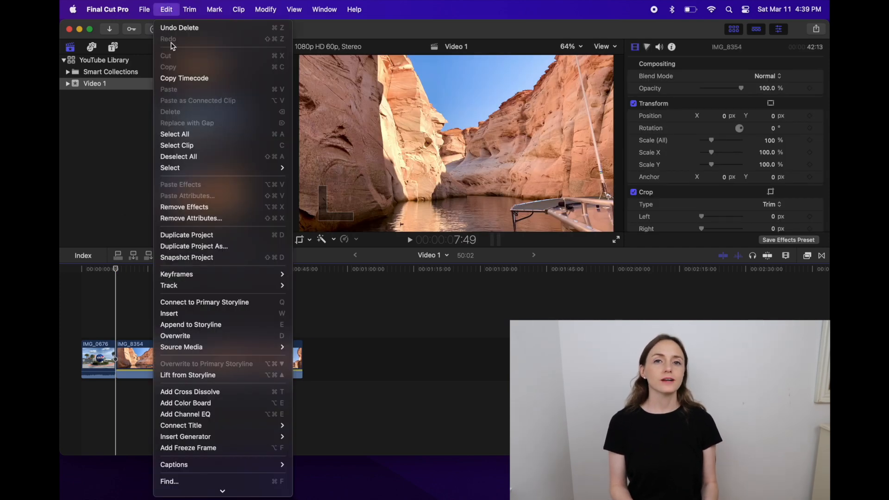
click(224, 29)
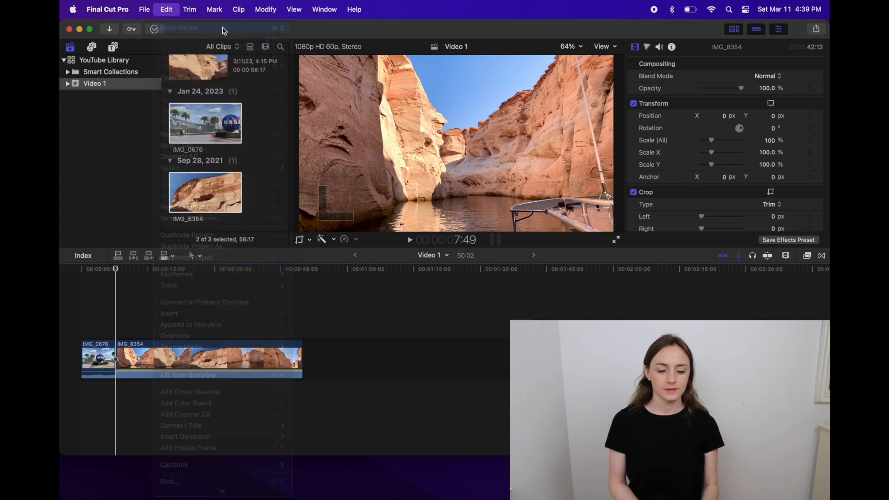
Step: Rearrange the timeline by moving the last IMG_0676 piece to the end and the IMG_8354 clip ahead of the other IMG_0676 pieces
drag(125, 359, 369, 357)
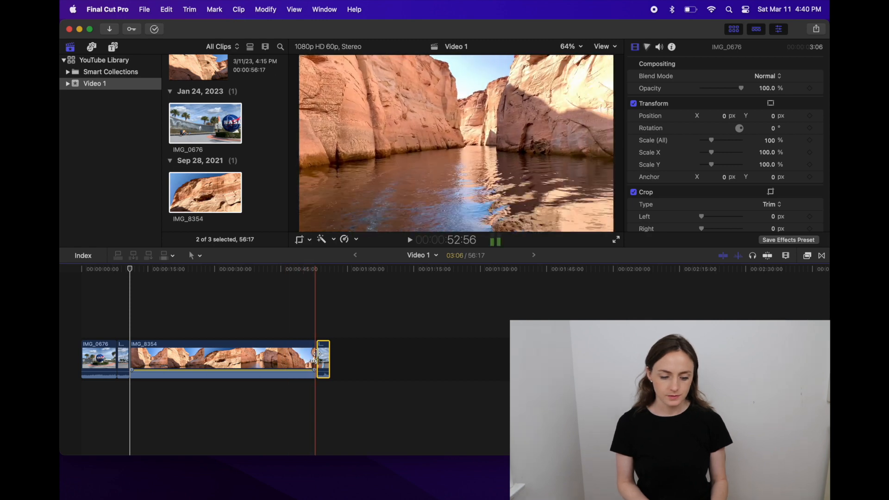
drag(164, 362, 115, 365)
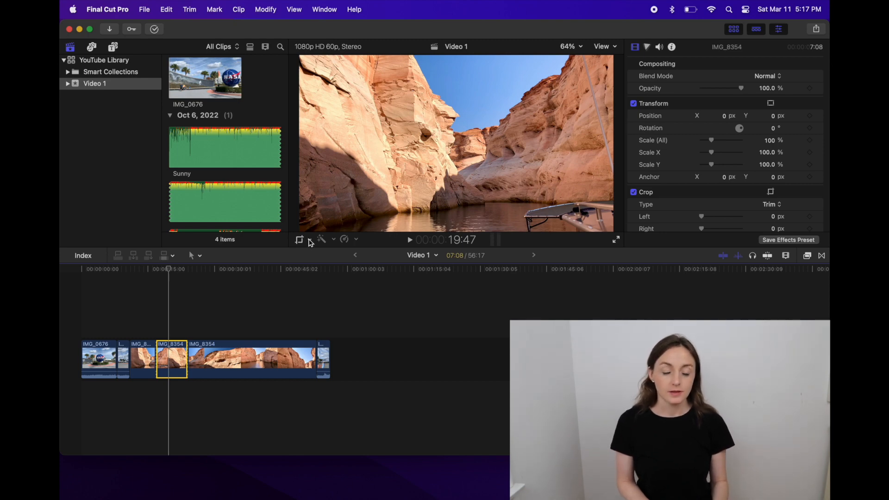
Step: Crop the middle IMG_8354 segment to a smaller frame over the canyon, with 572.8 left and 101.6 right, and play it back
click(310, 241)
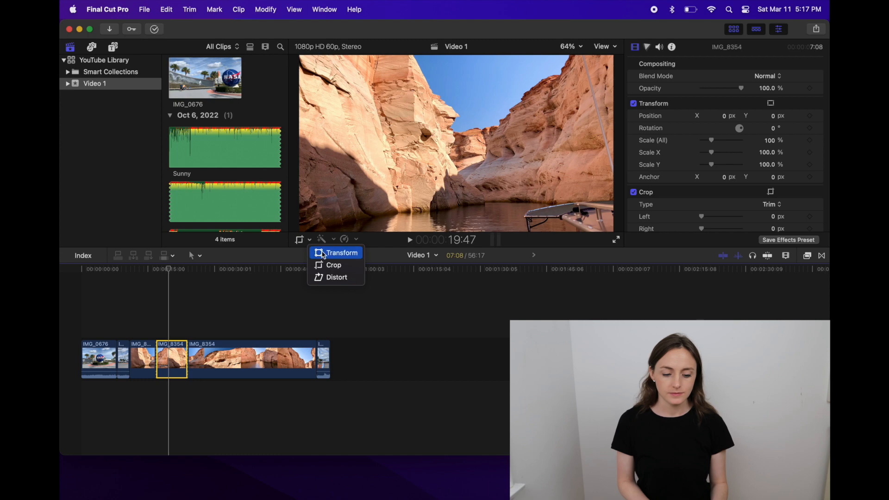
click(327, 267)
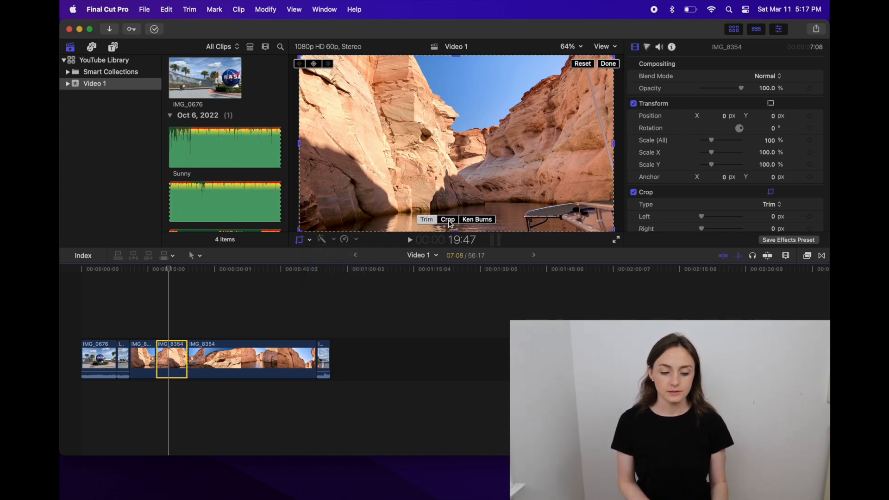
click(448, 220)
drag(300, 229, 409, 173)
drag(513, 128, 502, 171)
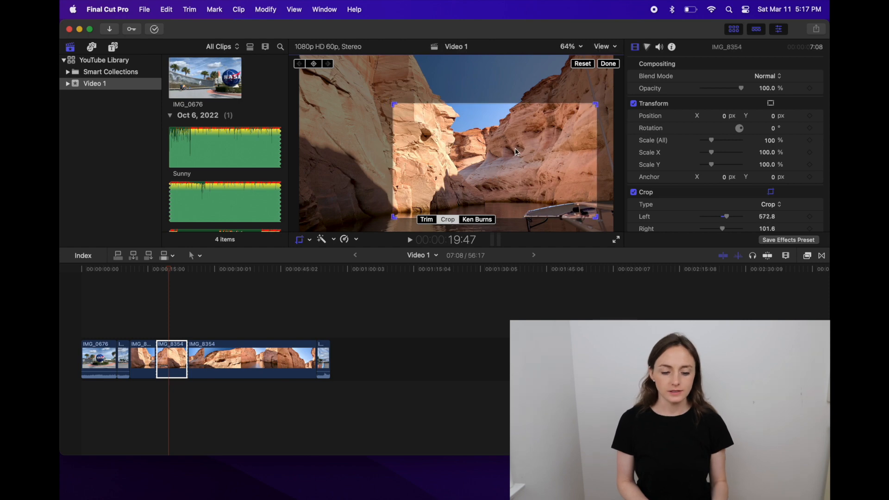
click(608, 64)
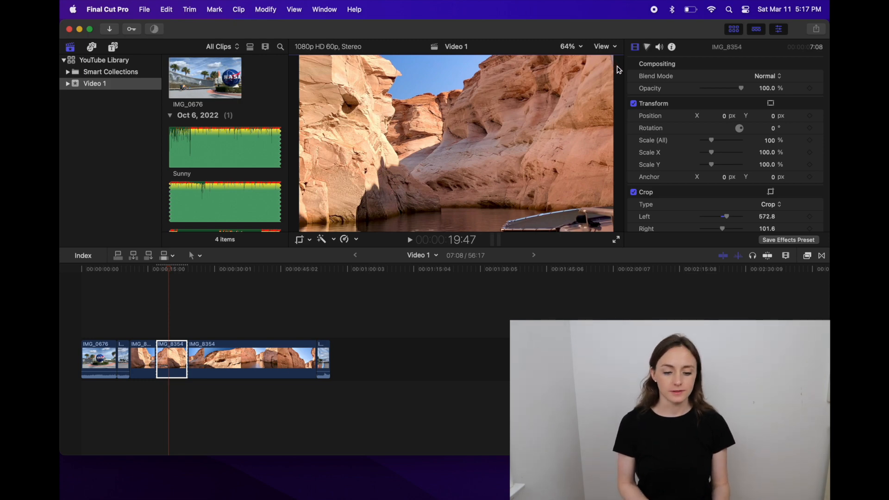
click(146, 392)
key(space)
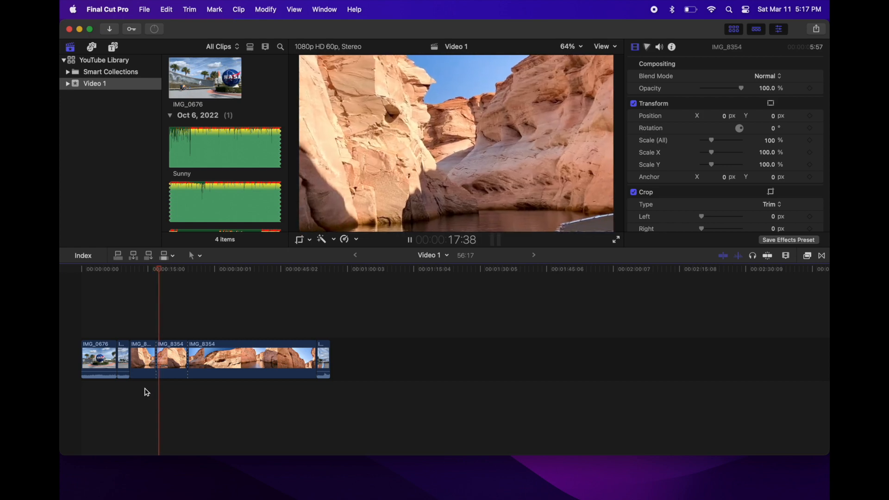
Step: Apply a Ken Burns effect to the middle IMG_8354 segment, shrink its end frame and shift it left, and play the result
click(175, 350)
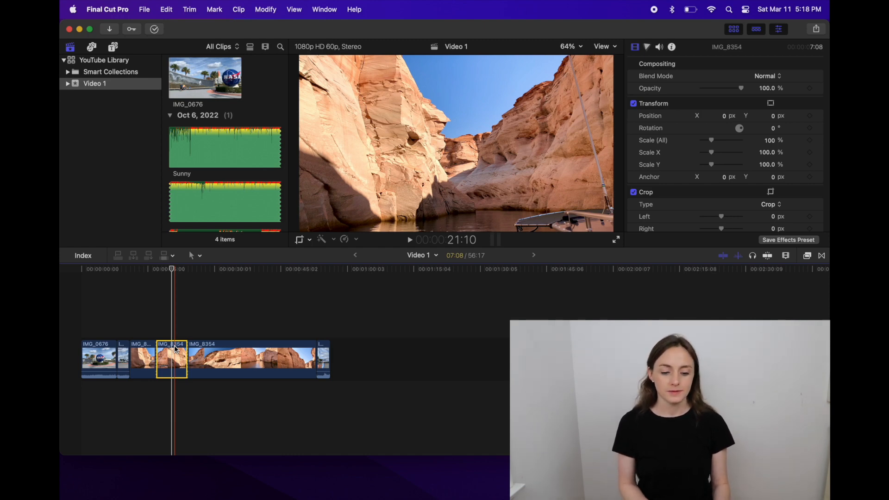
click(309, 240)
click(332, 266)
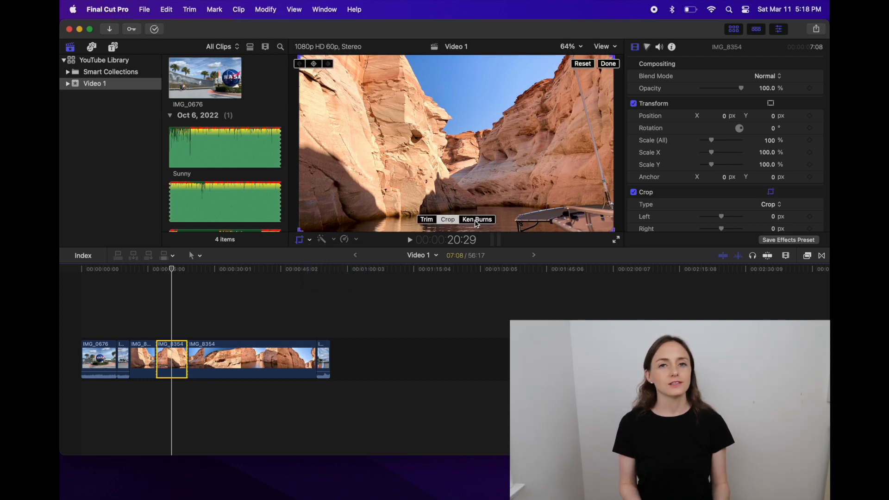
click(477, 220)
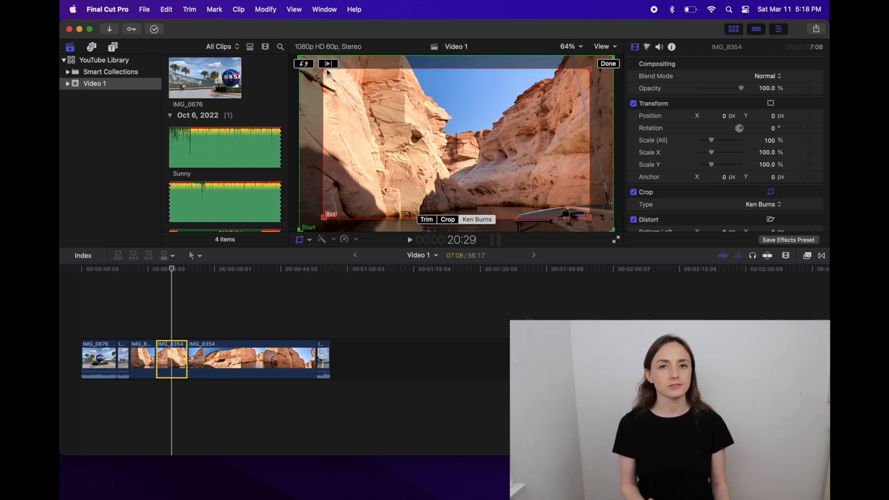
drag(324, 70, 395, 110)
drag(511, 167, 460, 172)
click(608, 64)
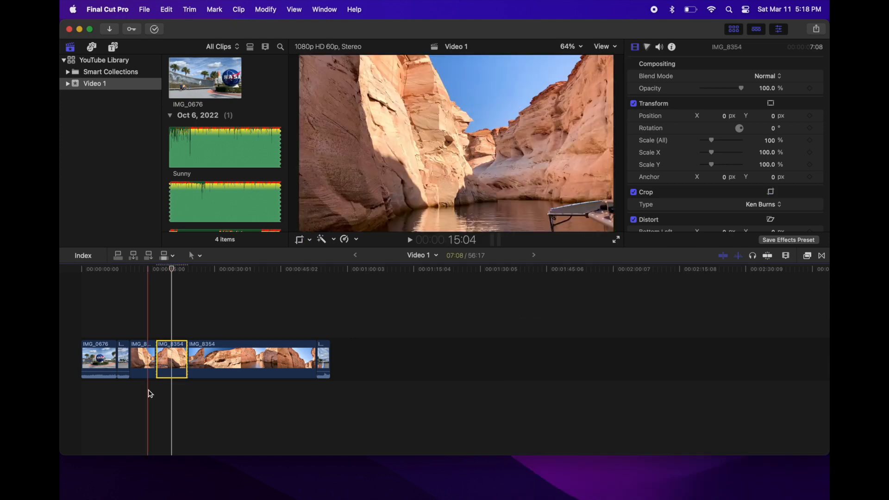
key(space)
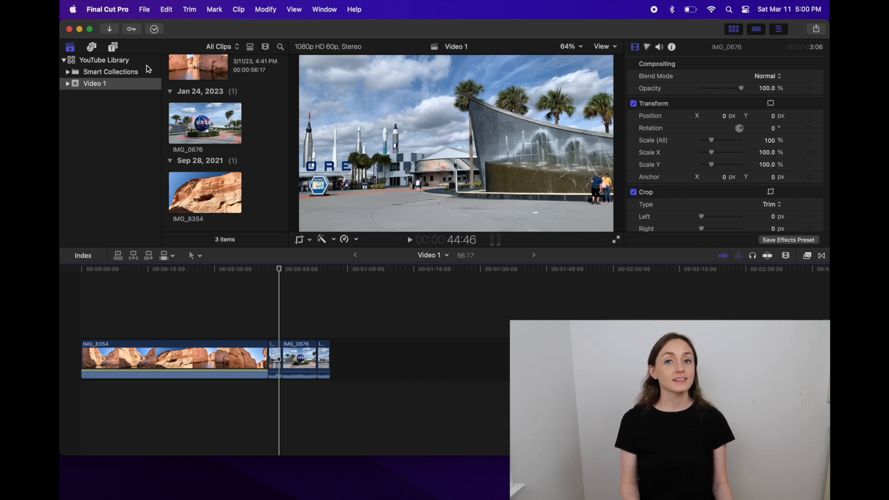
Step: Browse the installed titles and add a Basic Title above the IMG_0676 clips at about the playhead
click(114, 47)
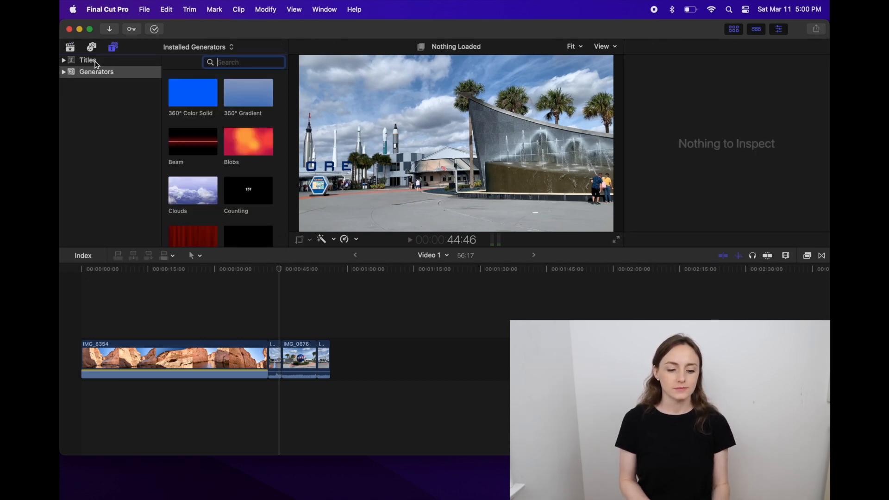
click(105, 62)
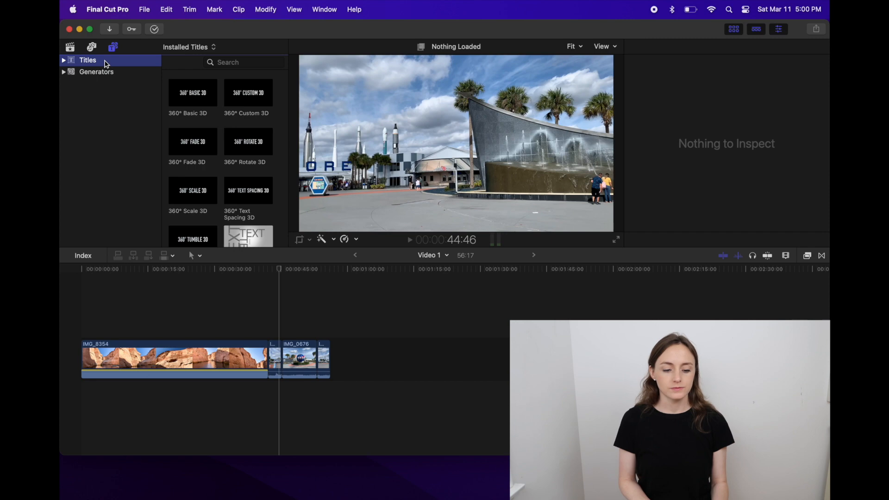
scroll(239, 142, down, 2)
scroll(238, 141, up, 2)
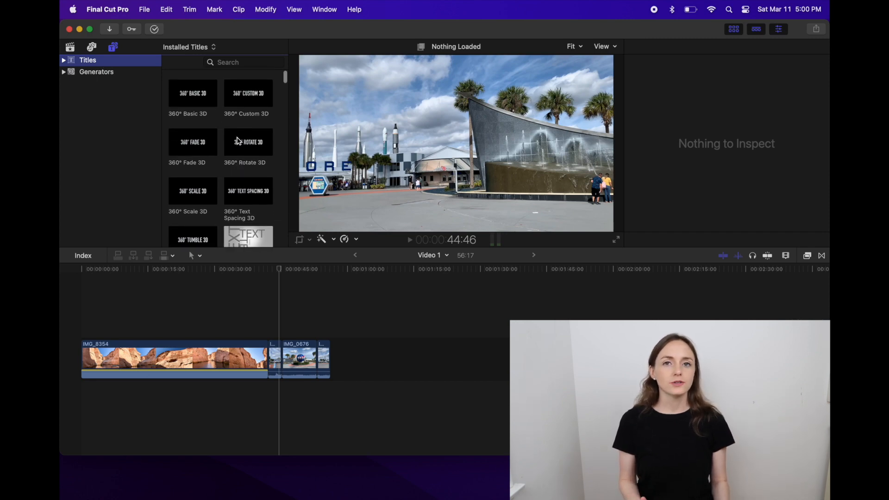
click(239, 142)
scroll(223, 123, down, 10)
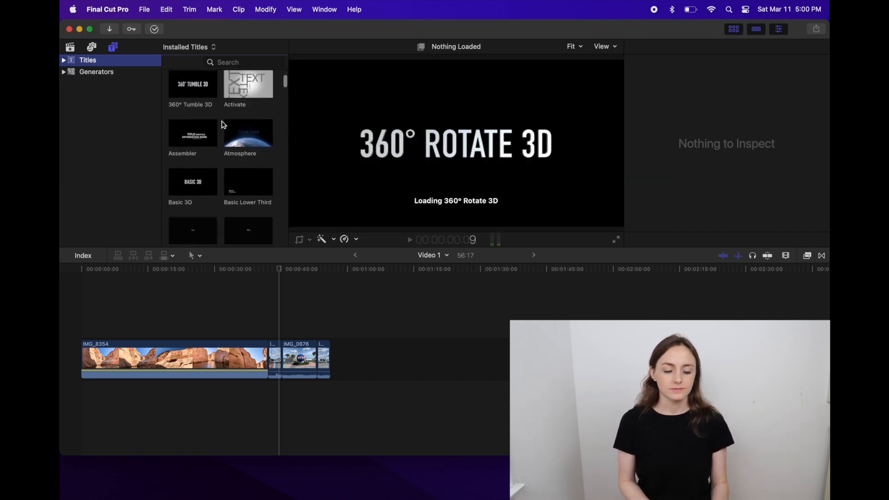
scroll(223, 124, down, 5)
click(193, 154)
drag(193, 154, 279, 329)
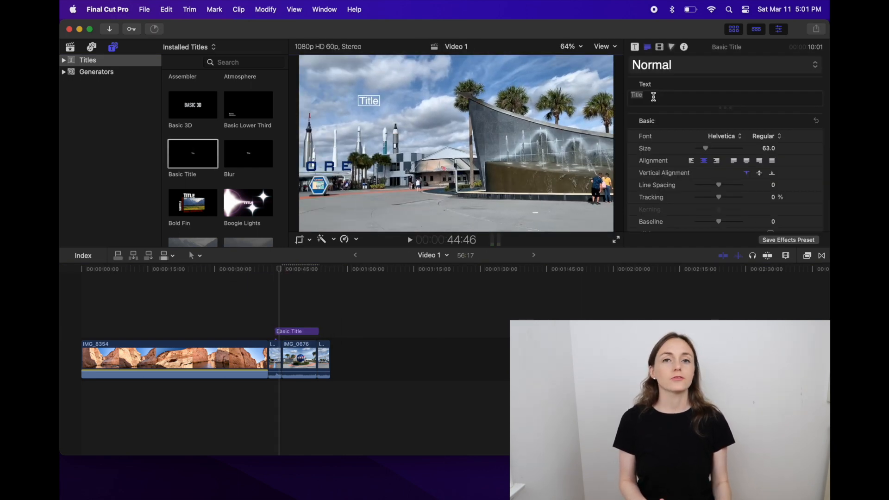
Step: Replace the Basic Title's placeholder wording with "Text"
click(653, 97)
drag(662, 96, 621, 98)
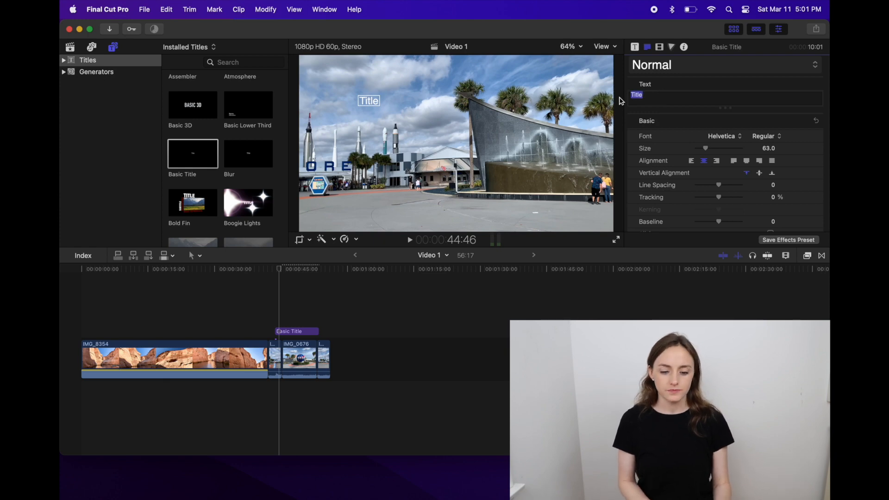
text(Text)
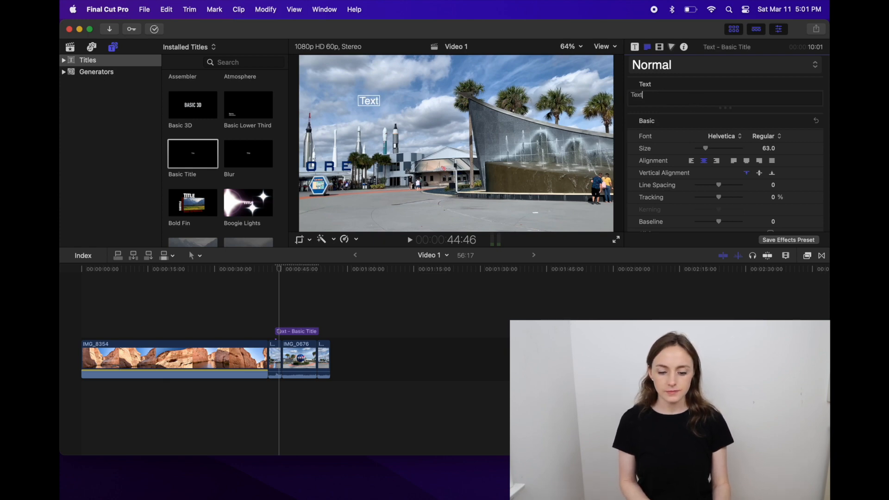
Step: Format the title in Helvetica Regular at size 80
click(740, 138)
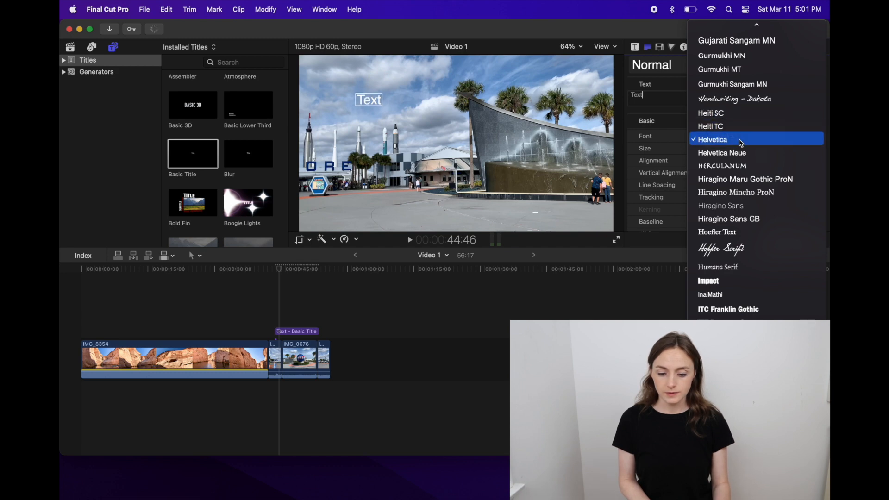
click(740, 140)
click(782, 138)
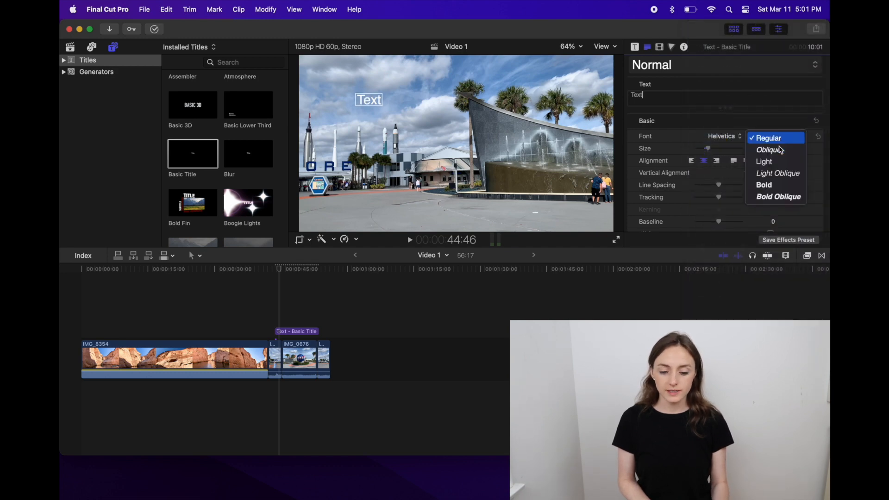
click(766, 139)
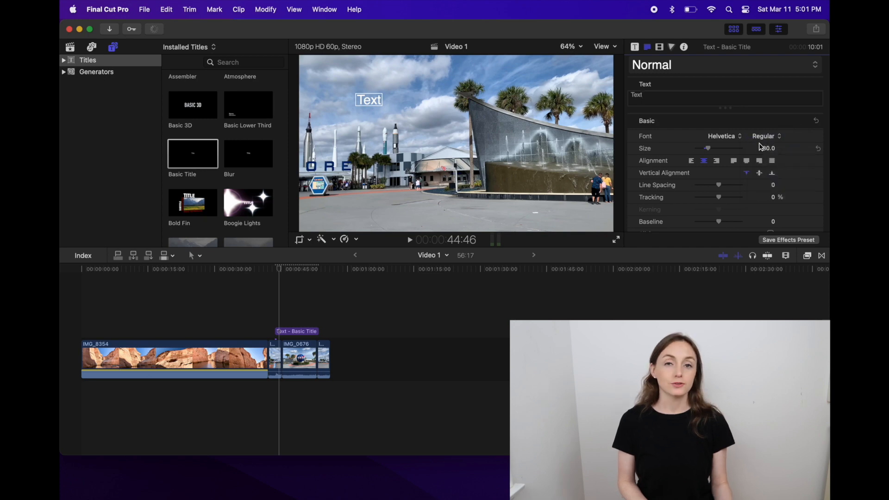
Step: Try out a different face color for the Basic Title's text
scroll(757, 180, down, 10)
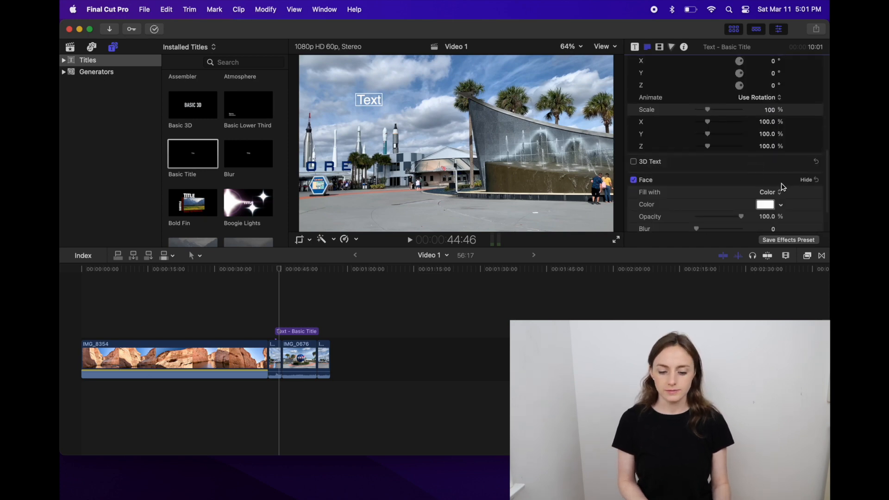
scroll(721, 193, down, 3)
click(772, 167)
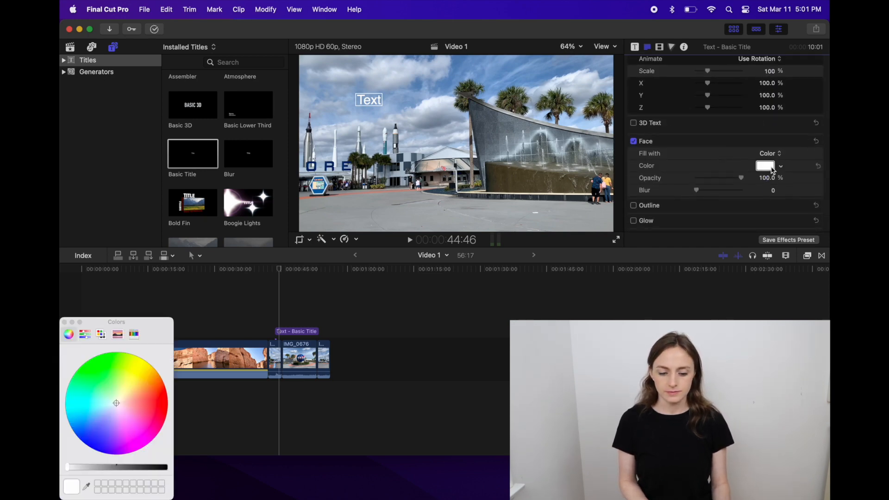
drag(111, 321, 193, 235)
drag(199, 320, 216, 345)
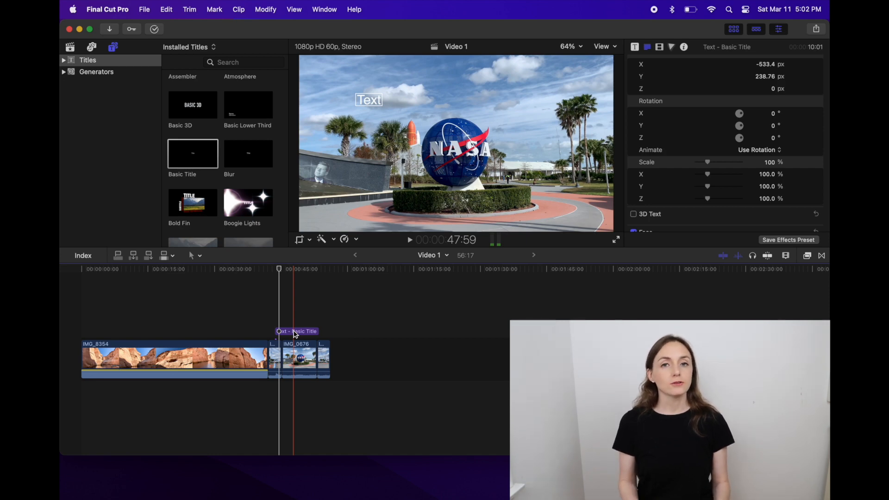
Step: Lengthen the Basic Title to about 11:24, and try out a shorter end and an earlier position on the timeline
mouse_move(318, 331)
mouse_down()
mouse_move(303, 332)
mouse_move(325, 331)
mouse_up()
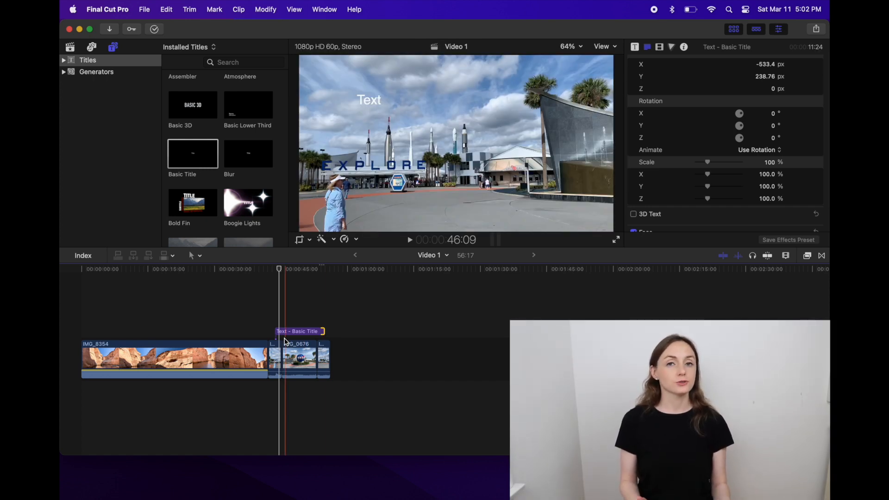
drag(324, 332, 301, 331)
key(super+z)
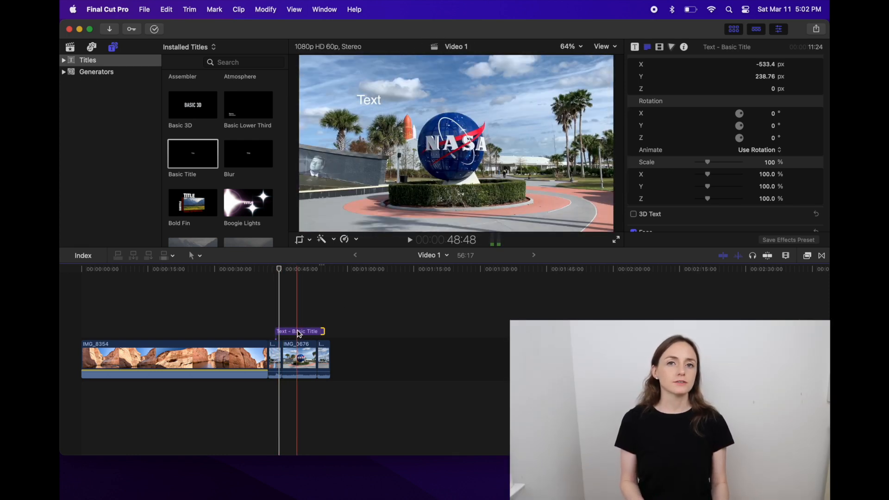
drag(298, 333, 220, 333)
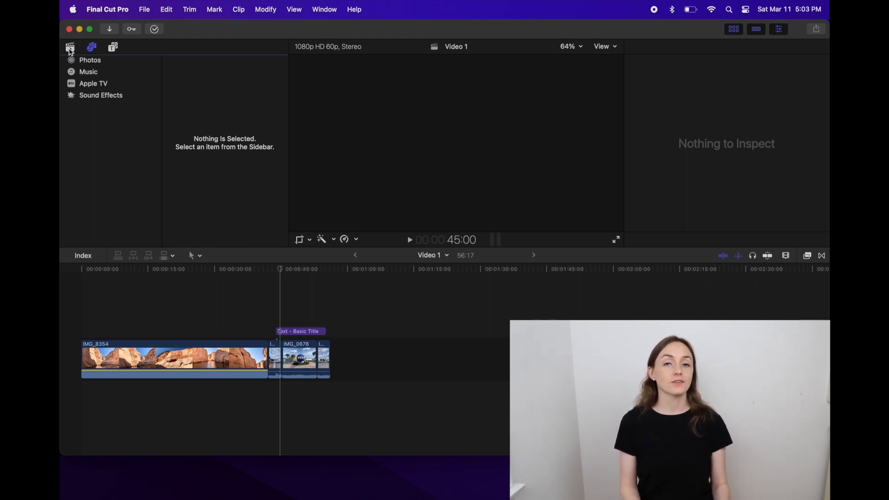
Step: Search the generators for "shape" and add the Shapes generator above the Basic Title at about the playhead
click(114, 48)
click(96, 72)
text(shape)
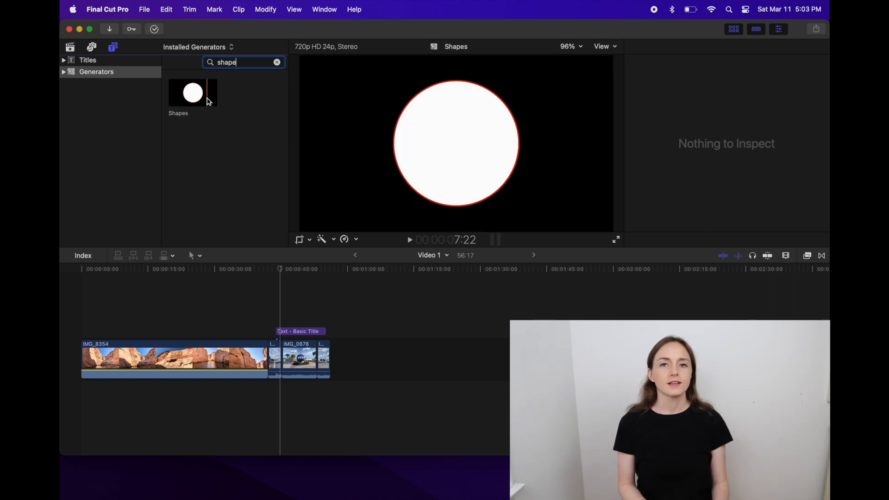
click(199, 98)
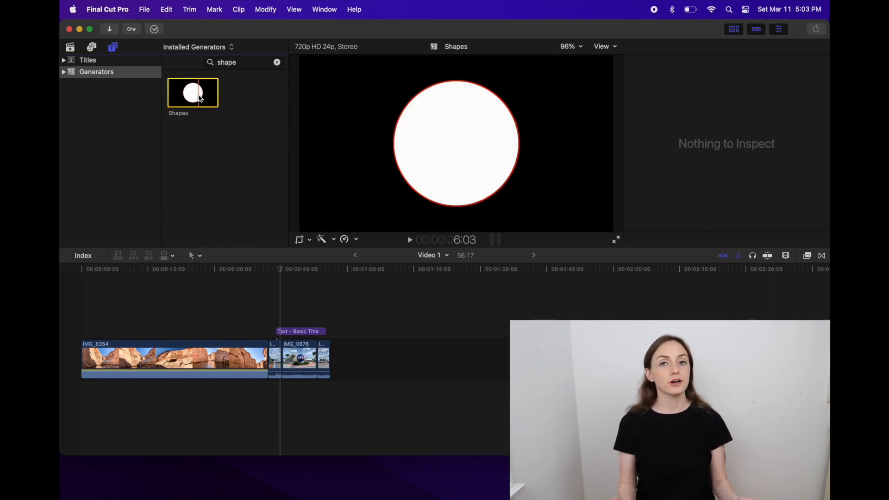
drag(196, 95, 286, 308)
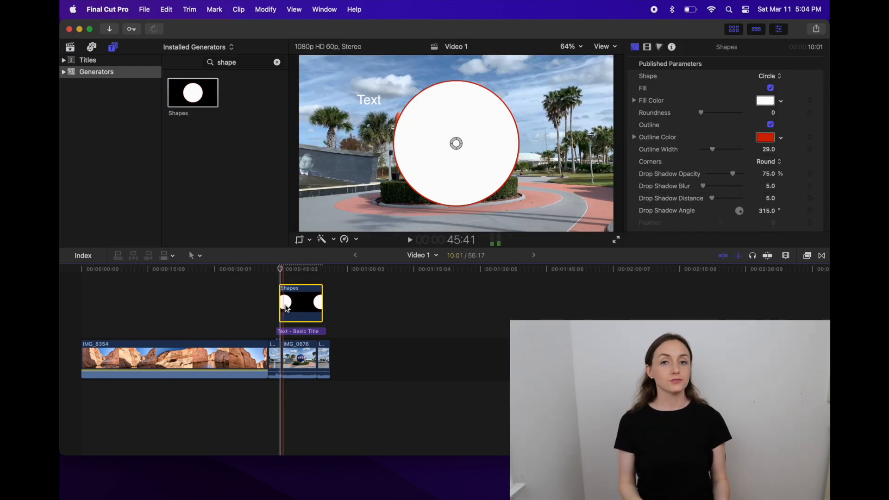
Step: Set the Shapes generator's shape to Arrow
click(769, 76)
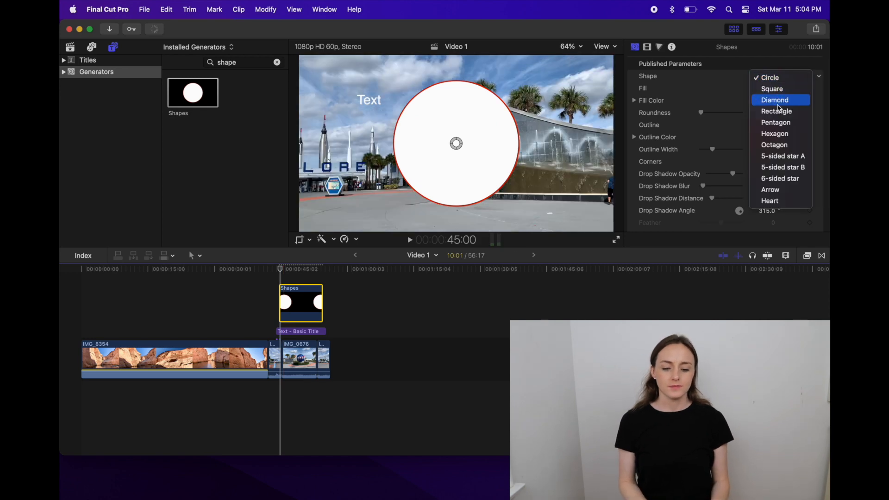
click(776, 190)
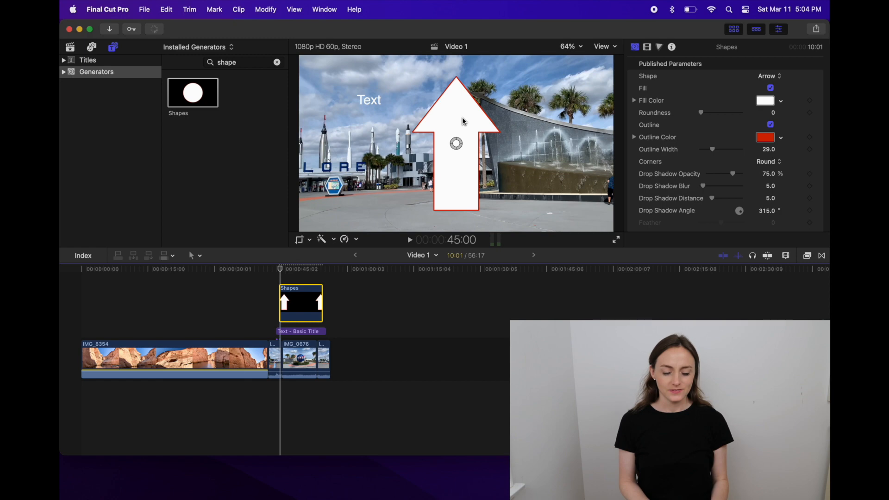
Step: Try out another shape type for the generator and undo the changes
click(768, 76)
click(776, 76)
click(777, 38)
key(super+z)
key(super+z)
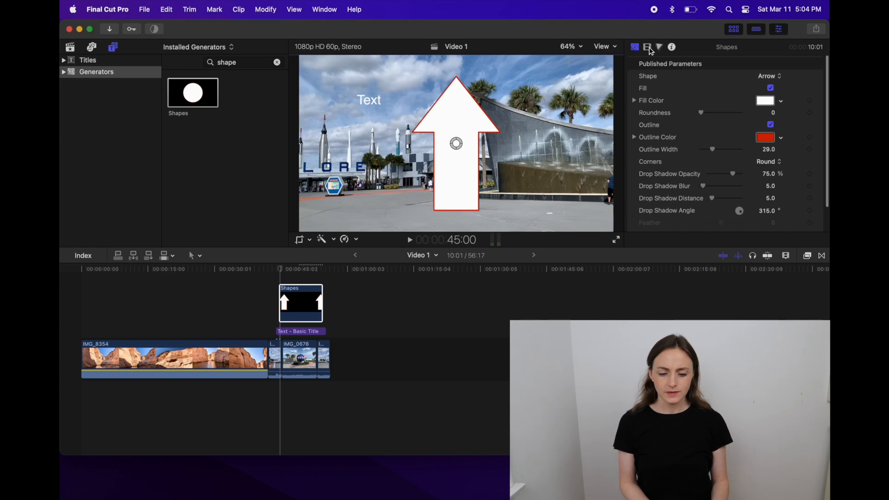
Step: Transform the arrow to a rotation of about -103.6°, a position of X -218 px and Y 6 px, and a scale of 45%
click(648, 47)
drag(740, 128, 742, 140)
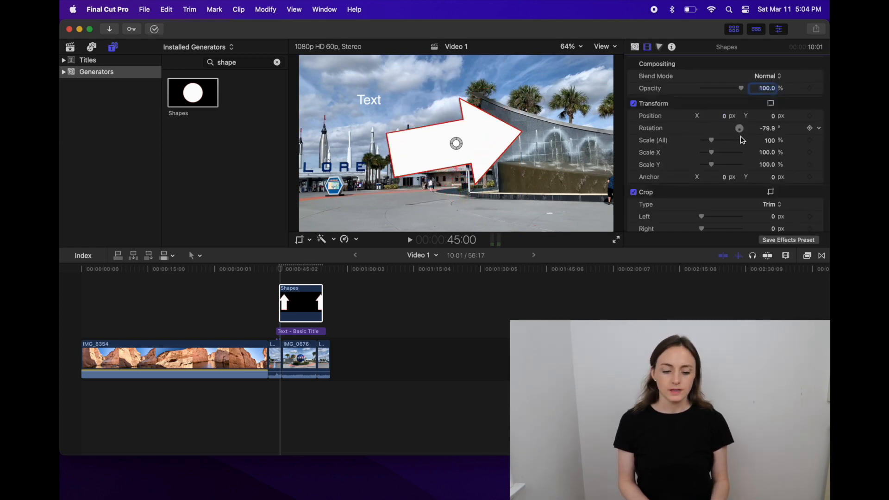
drag(743, 140, 719, 118)
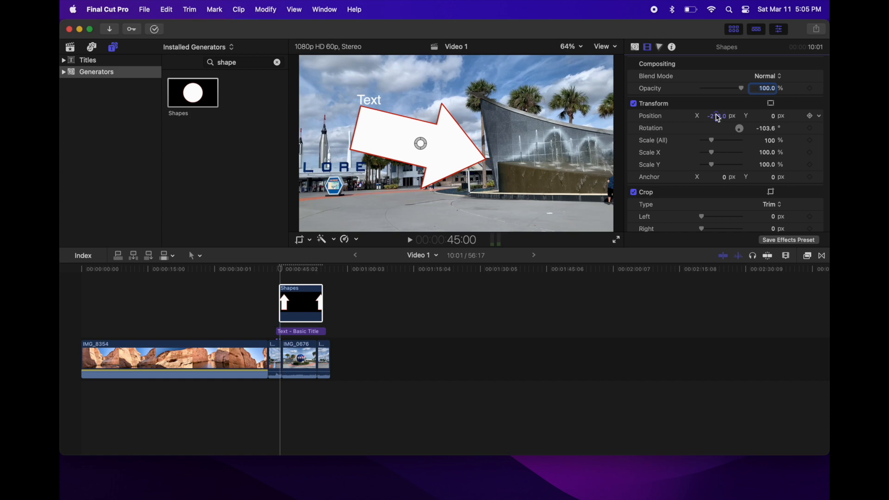
drag(776, 120, 776, 117)
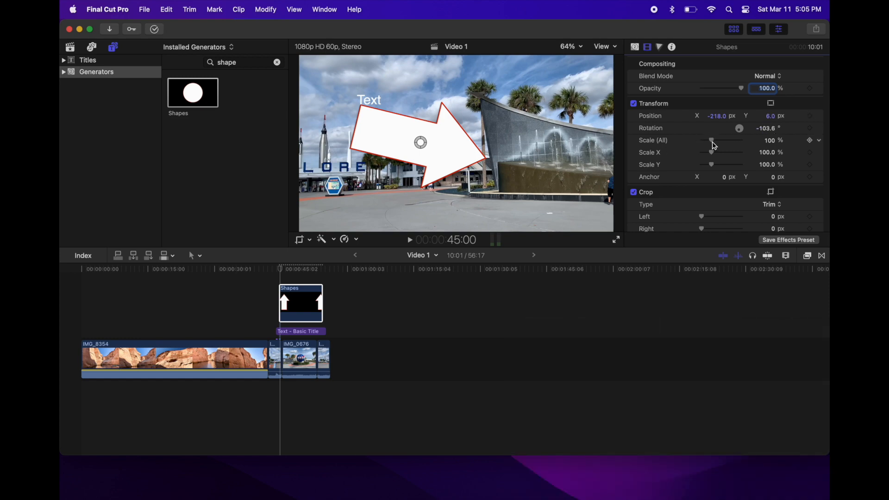
drag(713, 141, 708, 144)
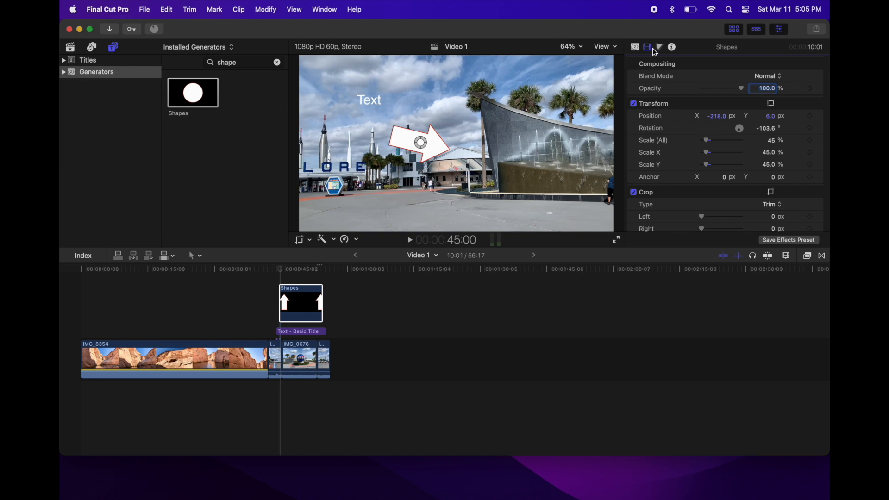
Step: Give the arrow shape a new fill color
click(636, 48)
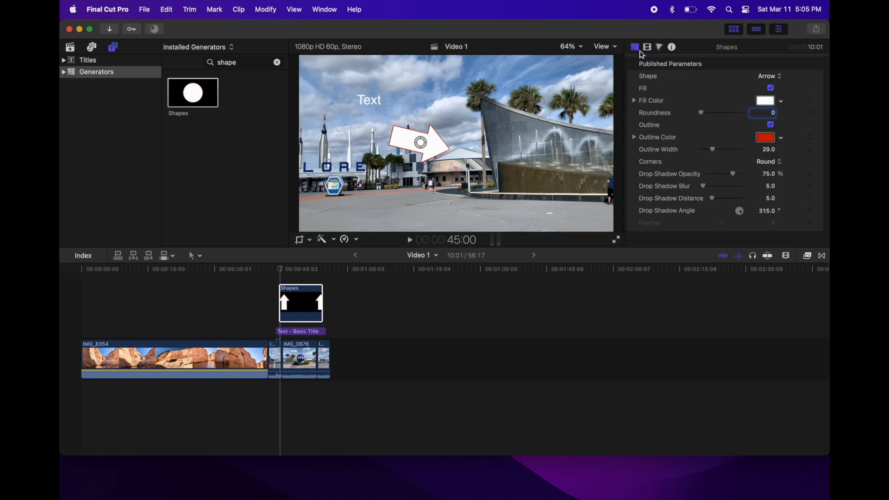
click(766, 101)
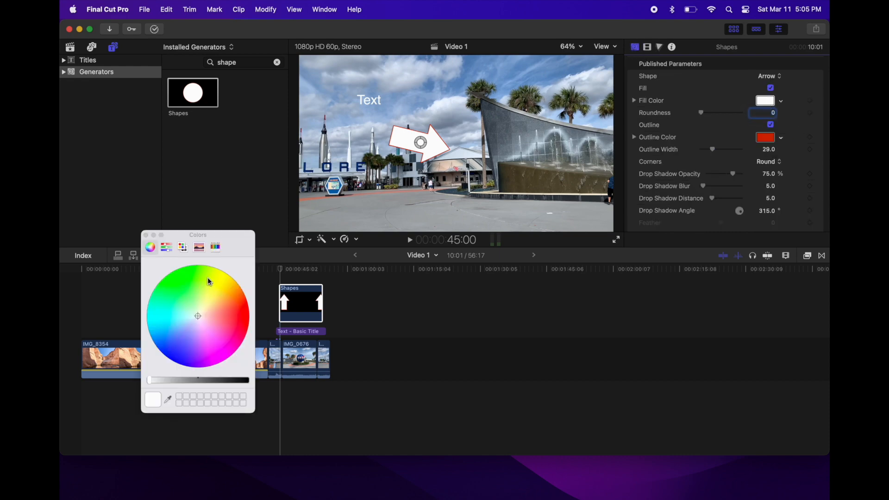
drag(199, 316, 210, 340)
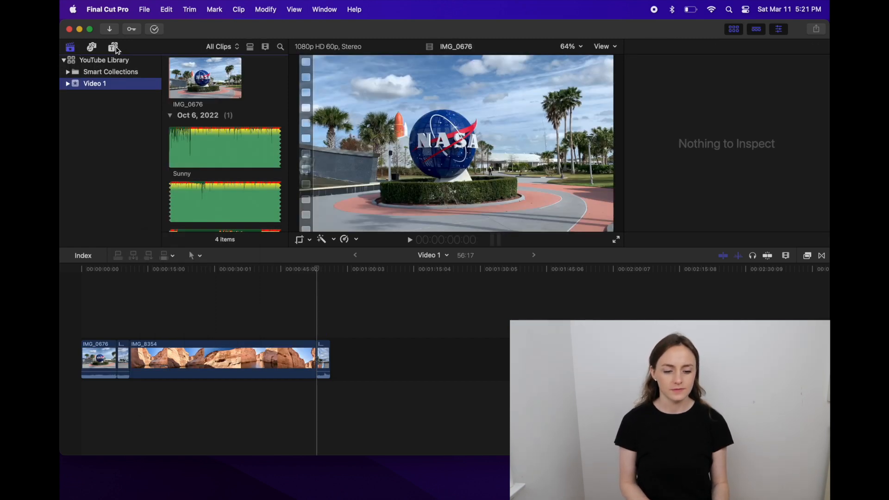
Step: Insert a 360° Color Solid generator between the IMG_8354 clip and the final clip in the timeline
click(114, 48)
click(111, 76)
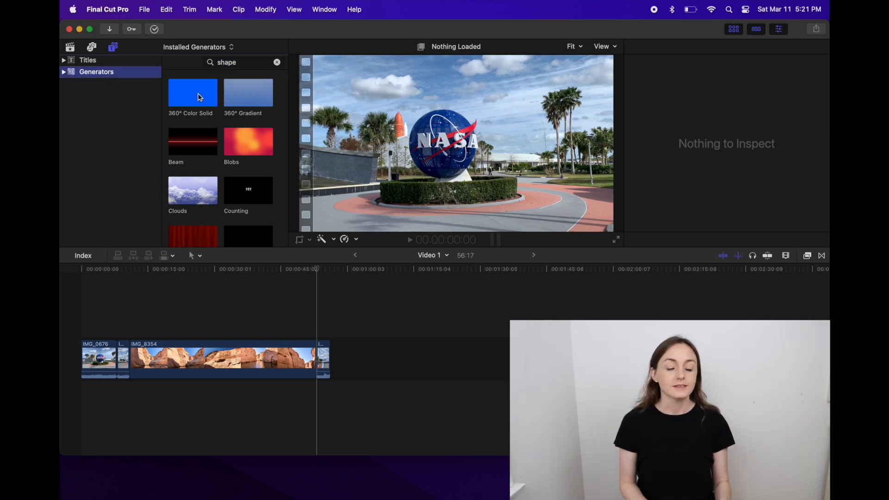
click(197, 94)
drag(195, 97, 321, 360)
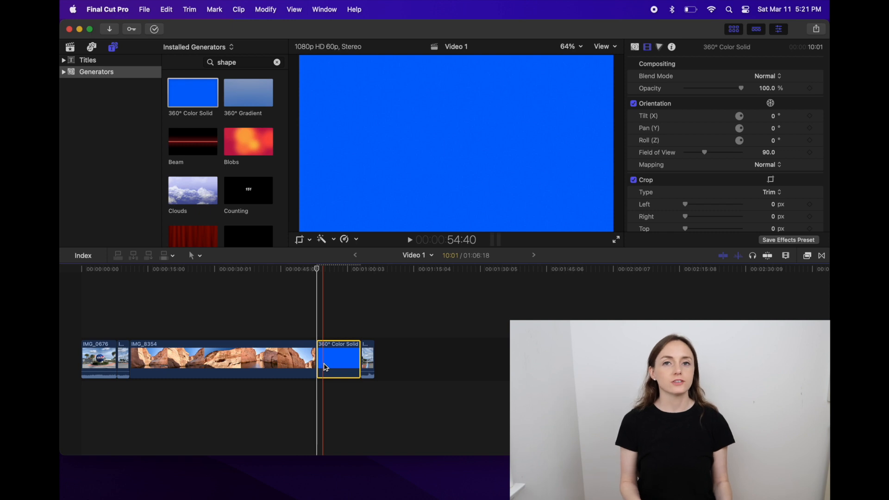
Step: Change the 360° Color Solid's color to a light pinkish purple
click(332, 366)
click(634, 47)
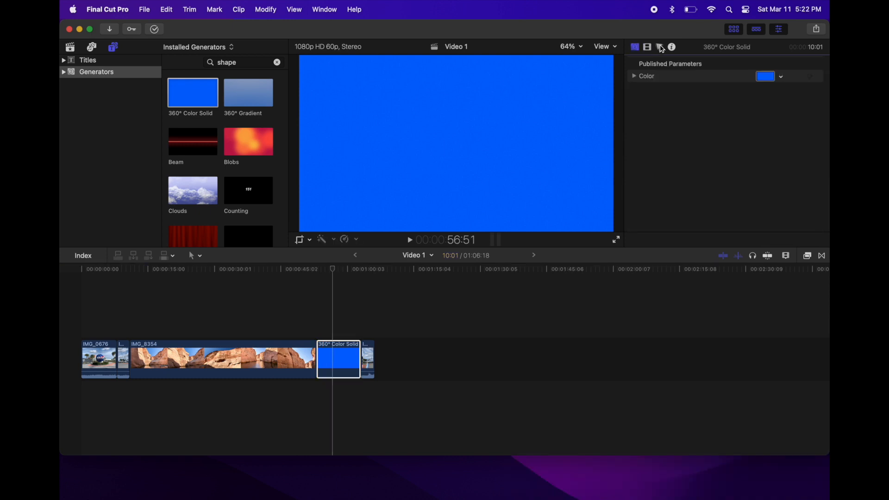
click(765, 76)
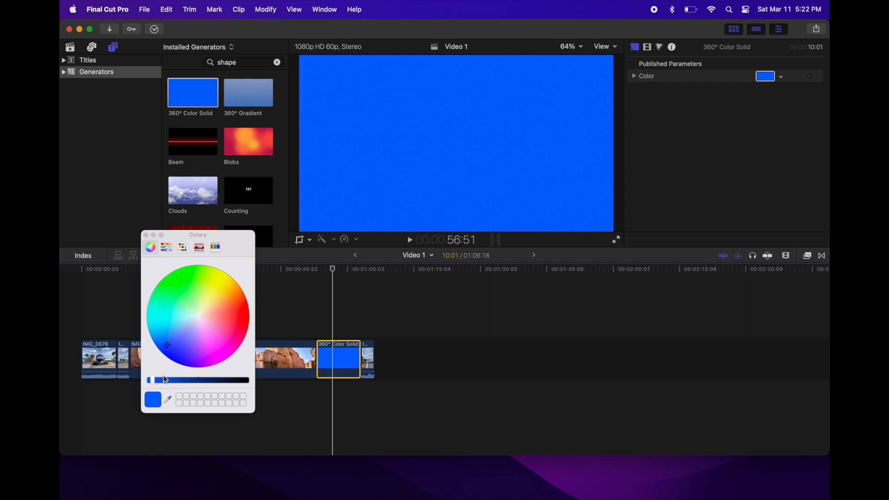
drag(170, 344, 198, 328)
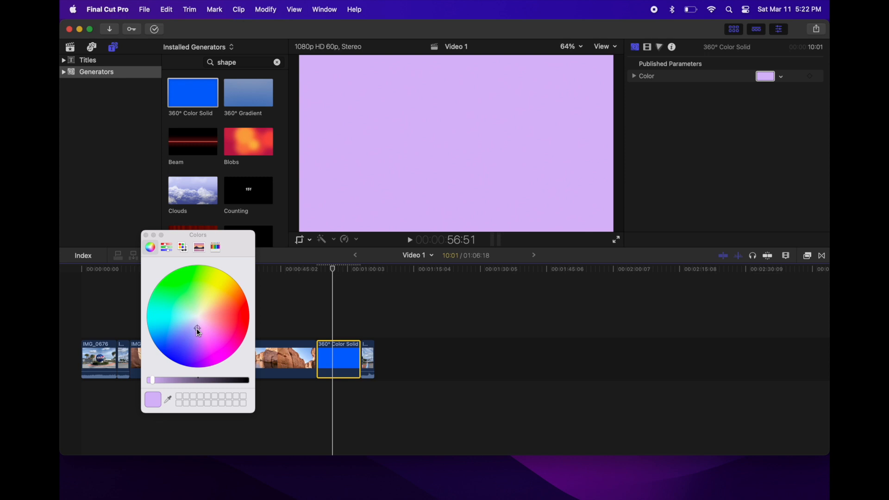
click(336, 401)
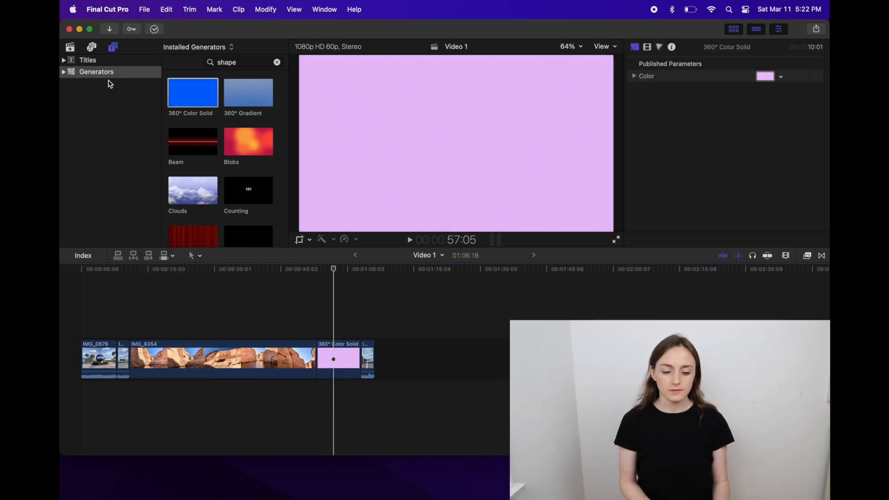
Step: Find the Basic Title among the installed titles and add it above the 360° Color Solid clip
click(98, 72)
click(95, 64)
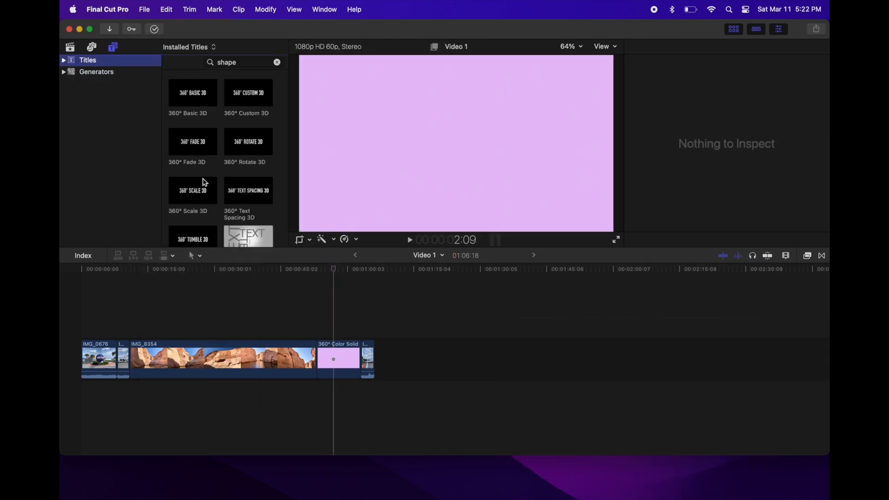
scroll(206, 182, down, 3)
scroll(206, 182, down, 5)
click(202, 177)
drag(203, 177, 326, 325)
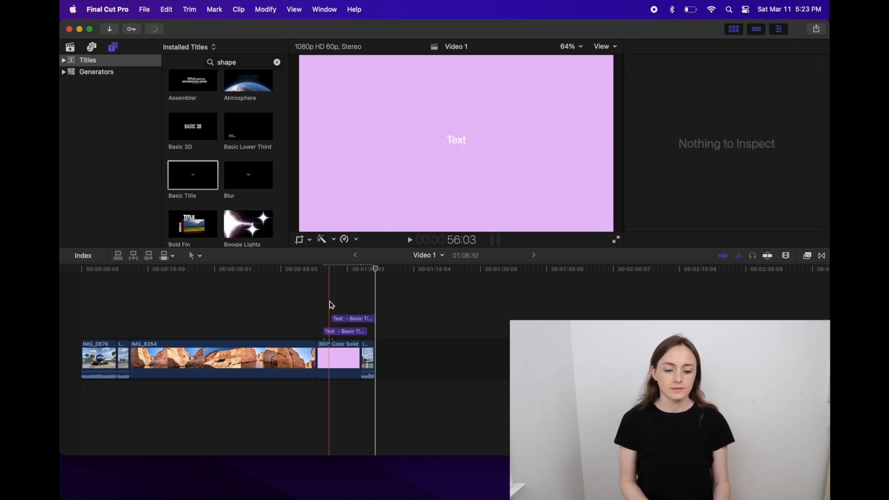
Step: Paste another copy of the Text title and spread the texts apart, one at about X 101, Y -182 px and another toward the frame's upper left
key(cmd+v)
click(349, 322)
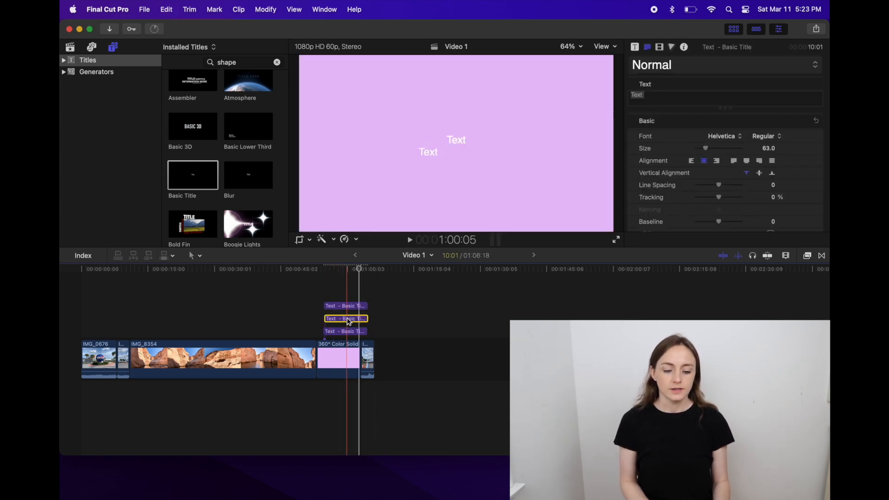
drag(455, 139, 476, 171)
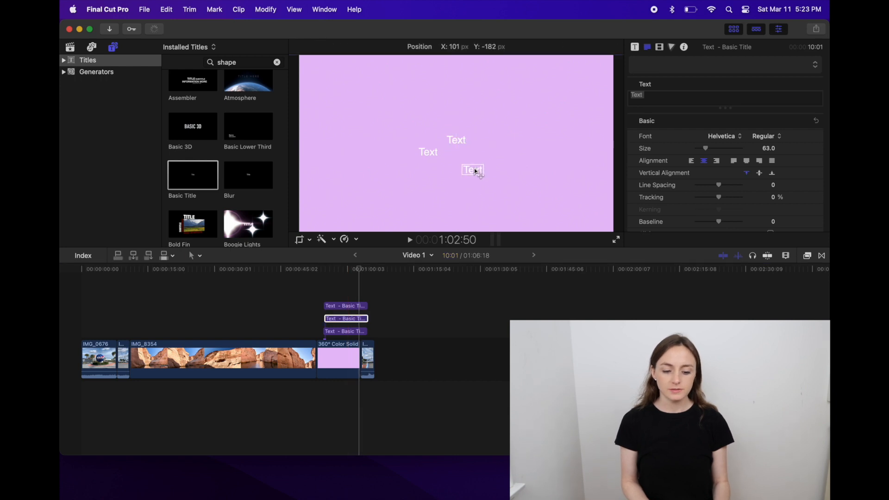
drag(457, 140, 407, 113)
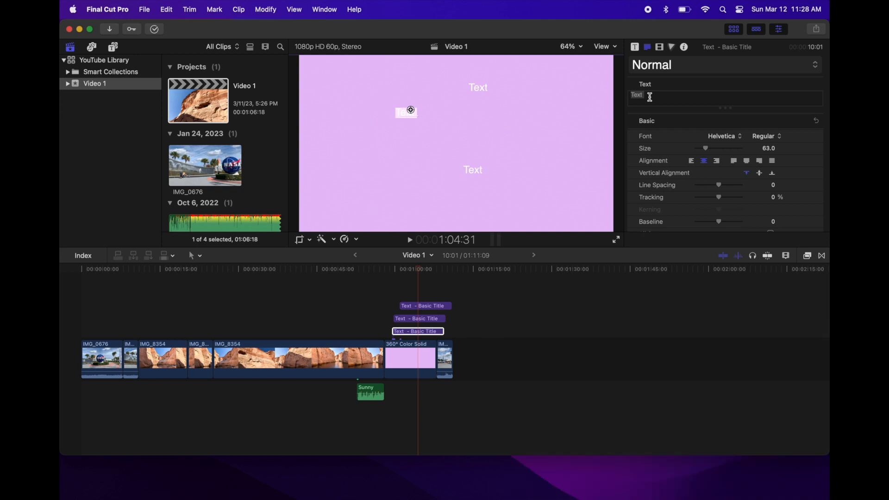
Step: Insert a hand emoji after "Text" in the lowest Basic Title above the color solid
key(ctrl+super+space)
click(673, 146)
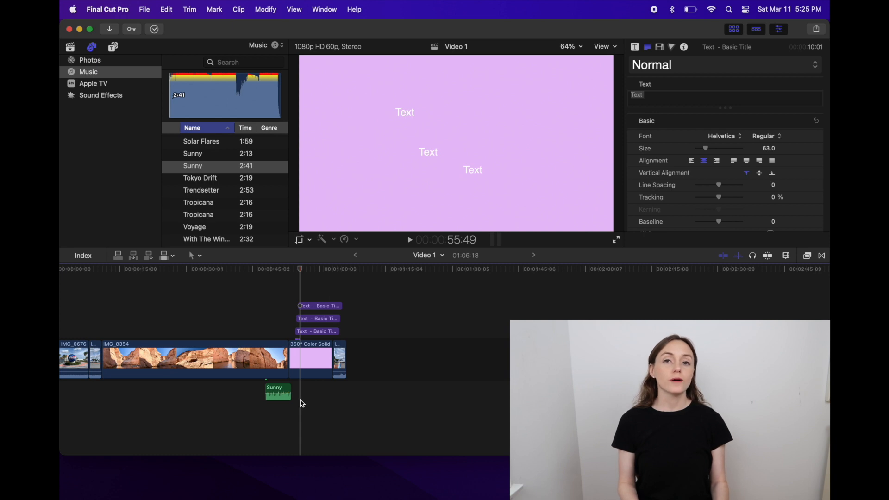
Step: Trim the end of the Sunny music clip to line up with the cut between IMG_8354 and the 360° Color Solid
key(super+equal)
key(super+equal)
key(super+equal)
key(super+equal)
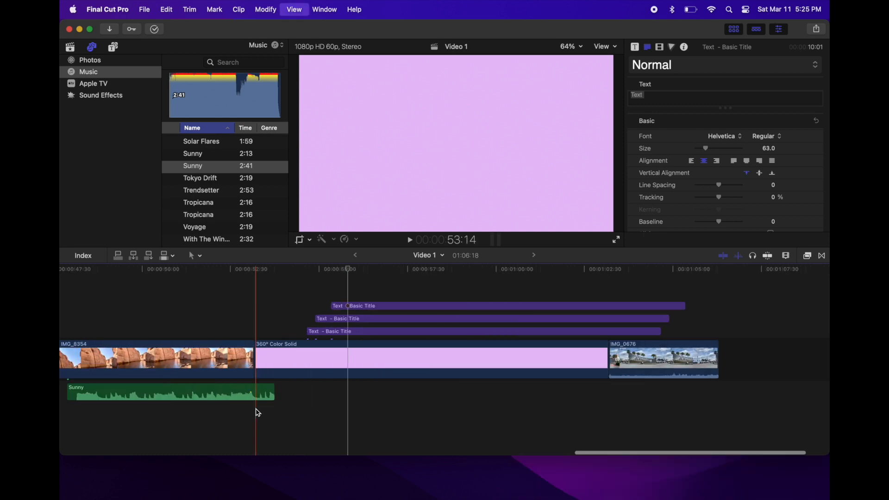
key(super+equal)
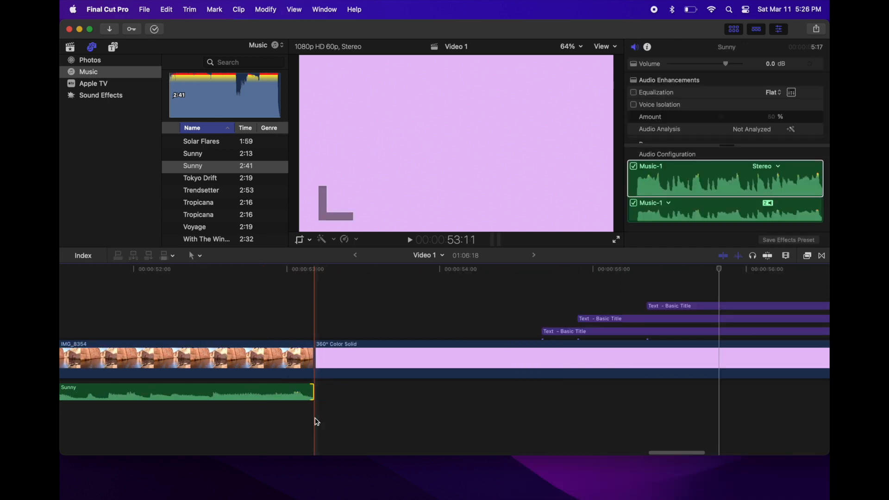
key(super+minus)
key(super+minus)
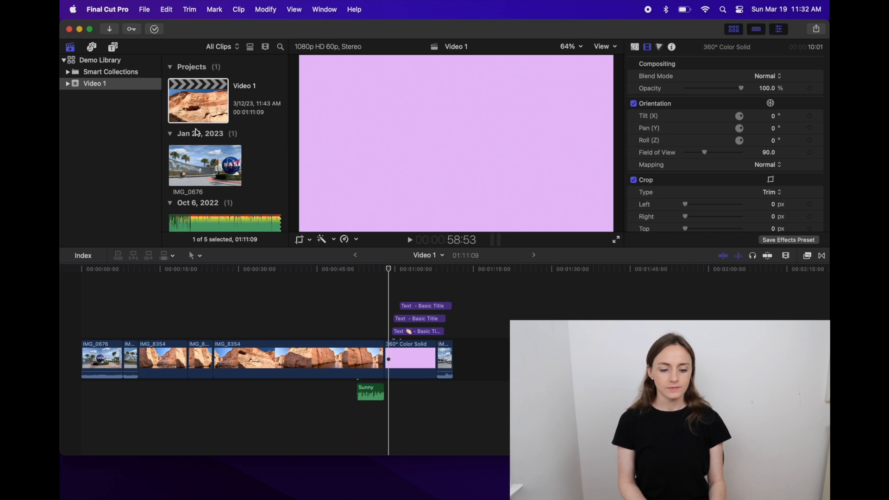
Step: Import the beach boardwalk photo from Photos into the Video 1 event and place it above the titles over the 360° Color Solid
click(94, 48)
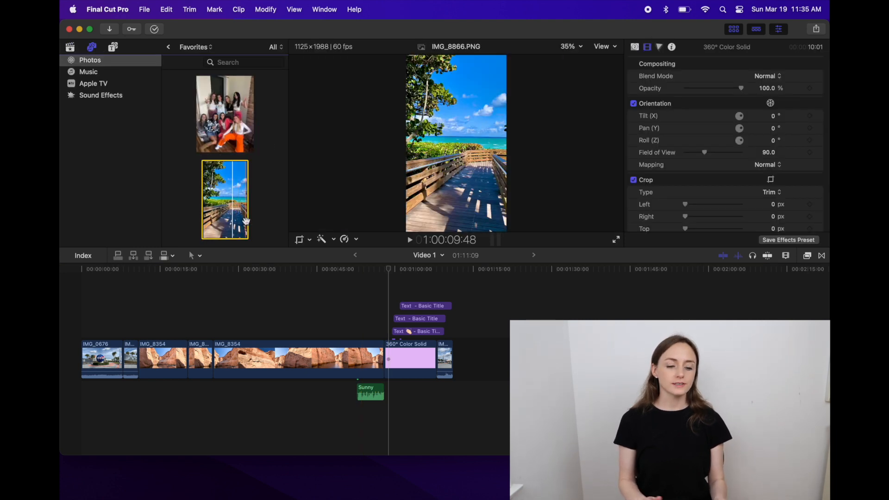
drag(240, 195, 103, 84)
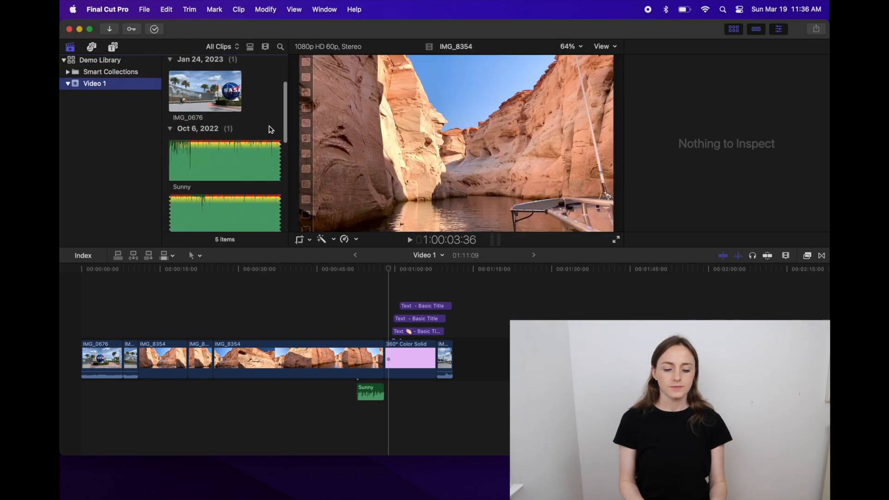
scroll(269, 126, down, 5)
scroll(268, 127, down, 4)
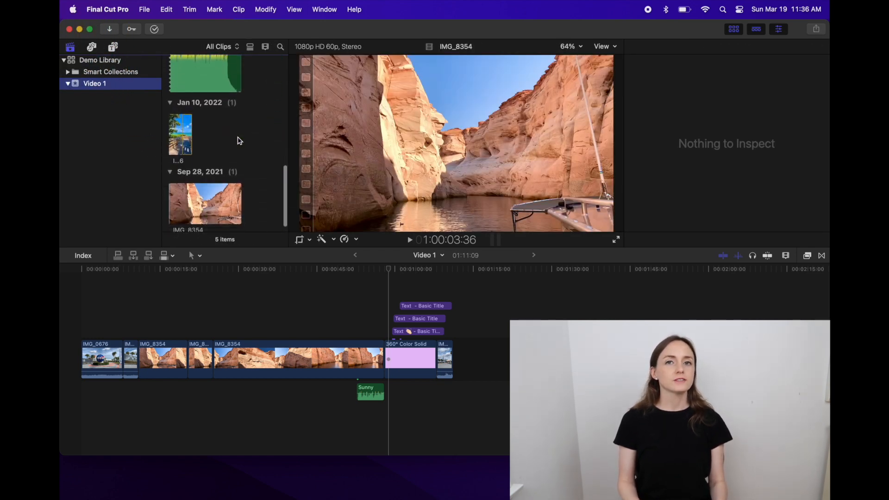
click(185, 125)
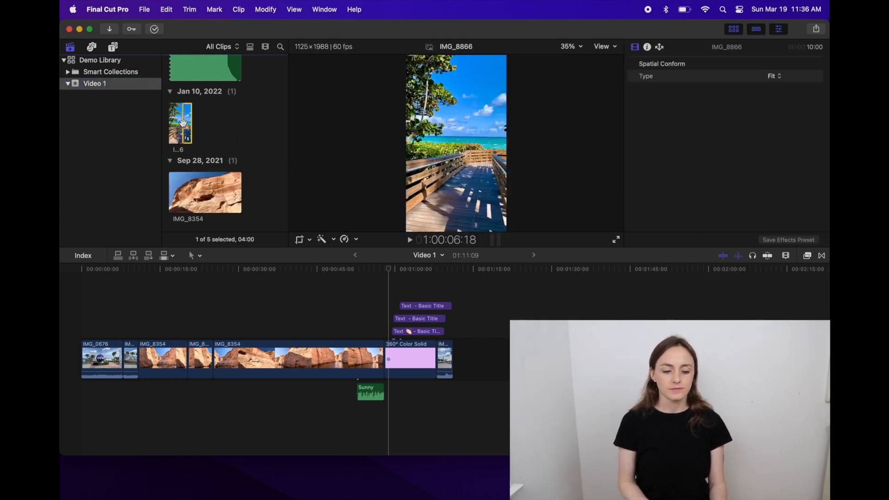
drag(185, 123, 421, 289)
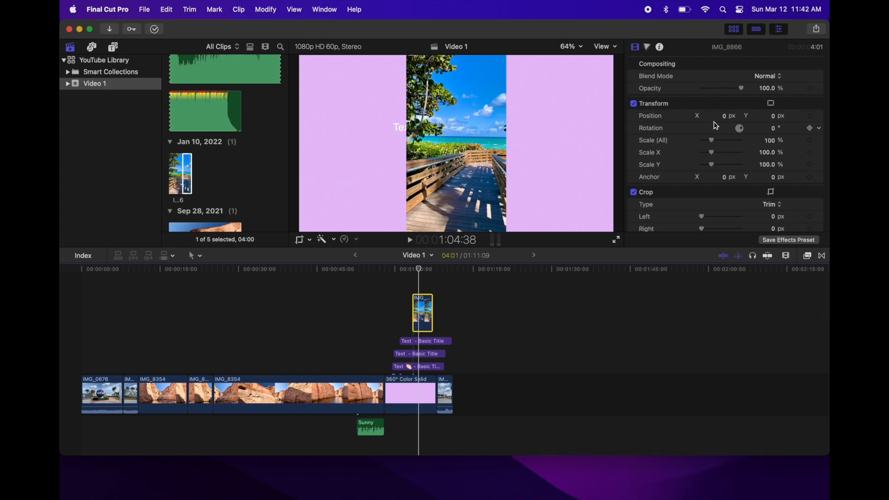
Step: Move the IMG_8866 photo to X -96 px, try rotating it, and reset its rotation to 0°
drag(723, 118, 724, 118)
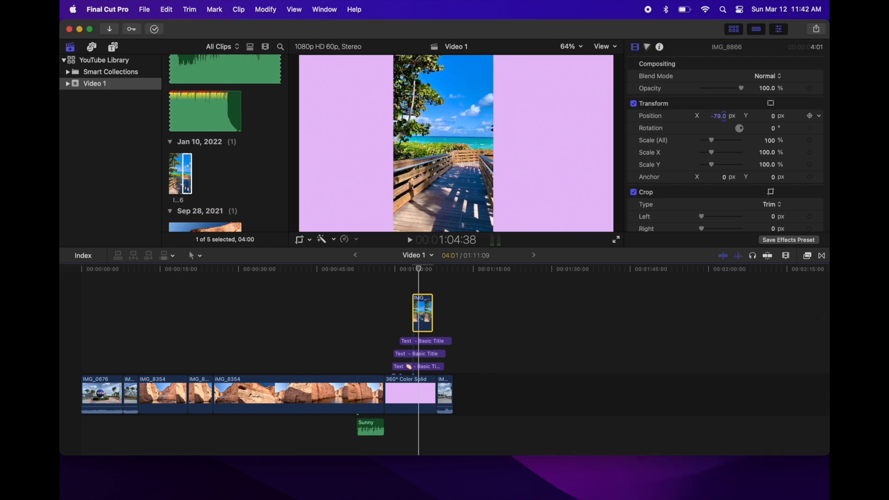
drag(773, 117, 775, 120)
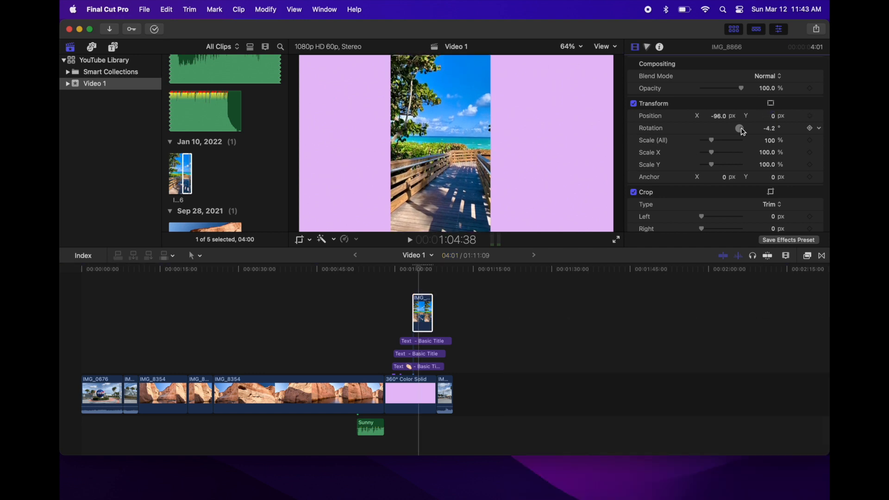
drag(742, 132, 711, 140)
click(774, 127)
text(0)
key(Return)
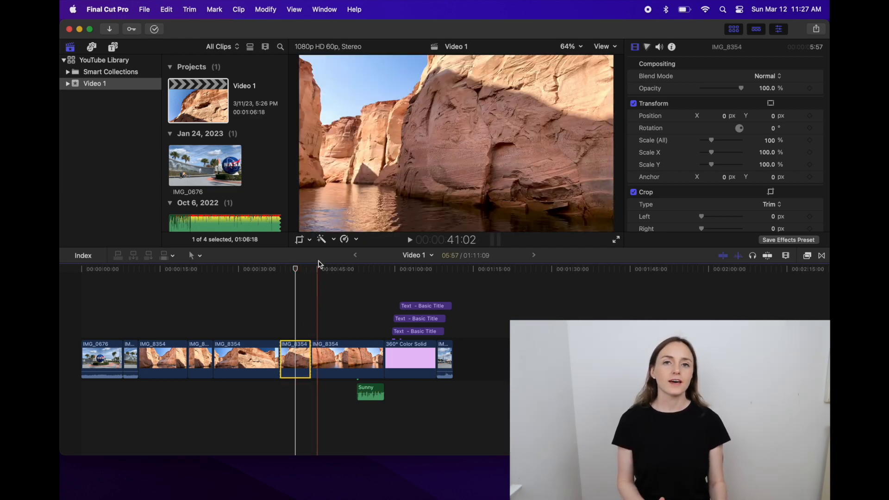
Step: Slow the selected short IMG_8354 segment to 50% and return it to normal 100% speed
click(346, 239)
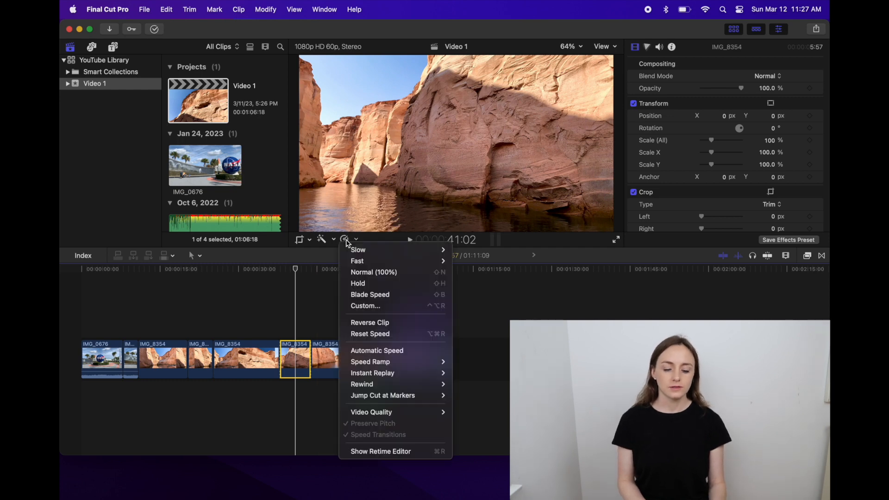
mouse_move(360, 251)
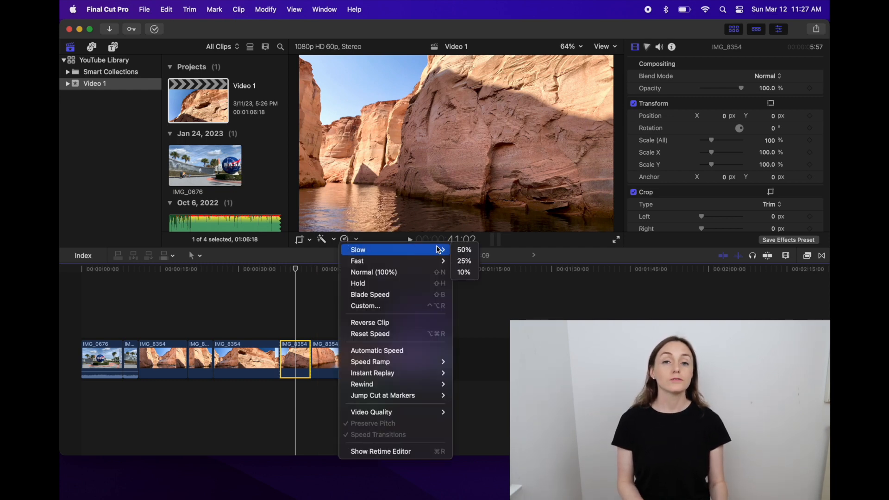
click(464, 250)
click(327, 337)
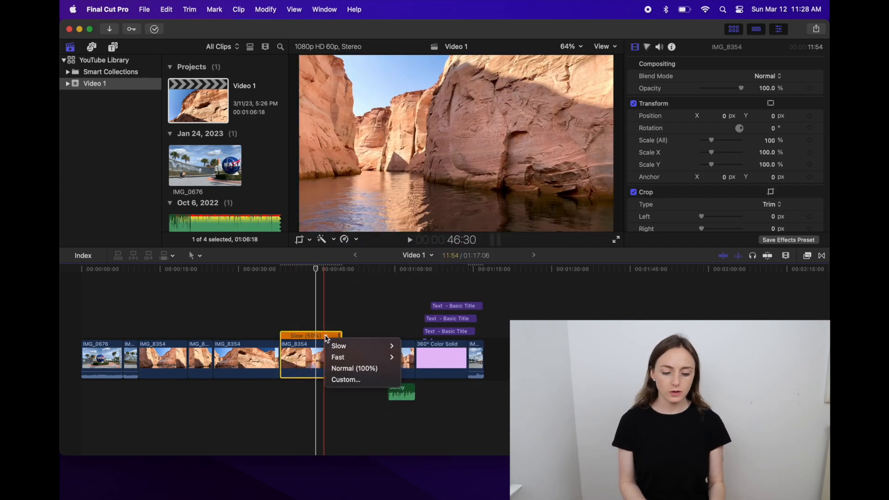
click(345, 369)
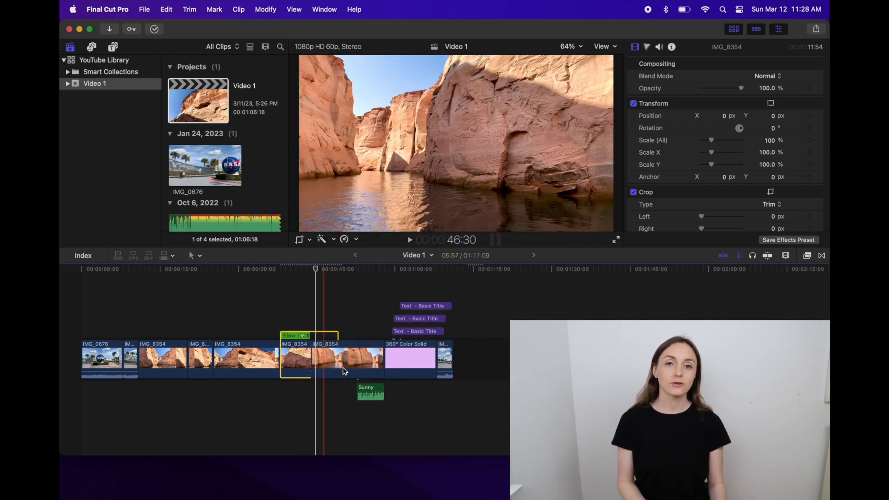
Step: Speed up the selected short IMG_8354 segment to 2x
click(302, 335)
mouse_move(309, 352)
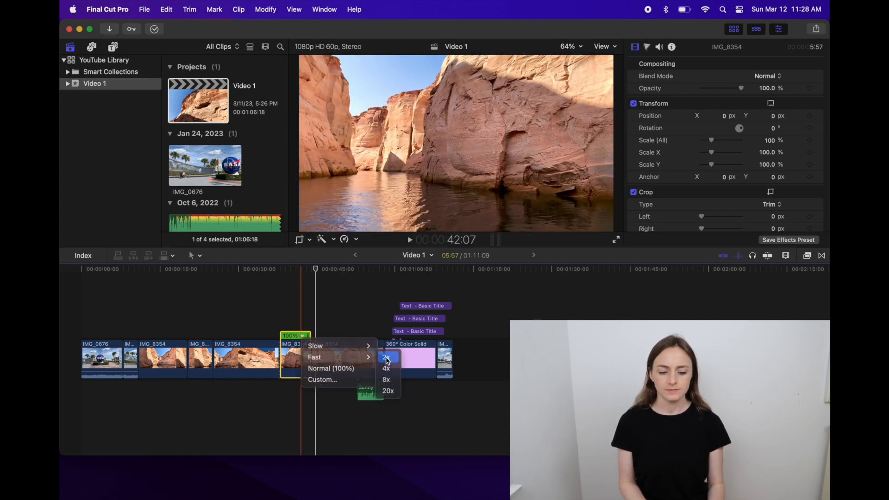
click(388, 357)
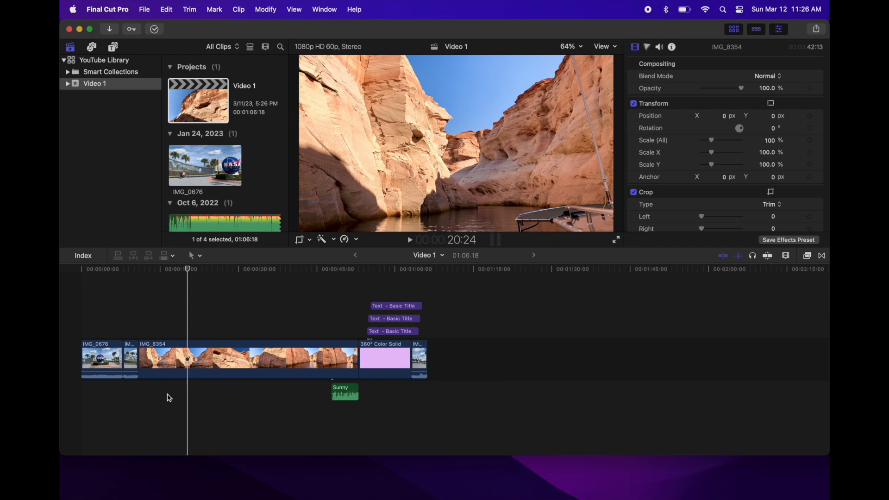
Step: Insert a 4-second freeze frame into the long IMG_8354 clip at 20:24 and select it
key(super+v)
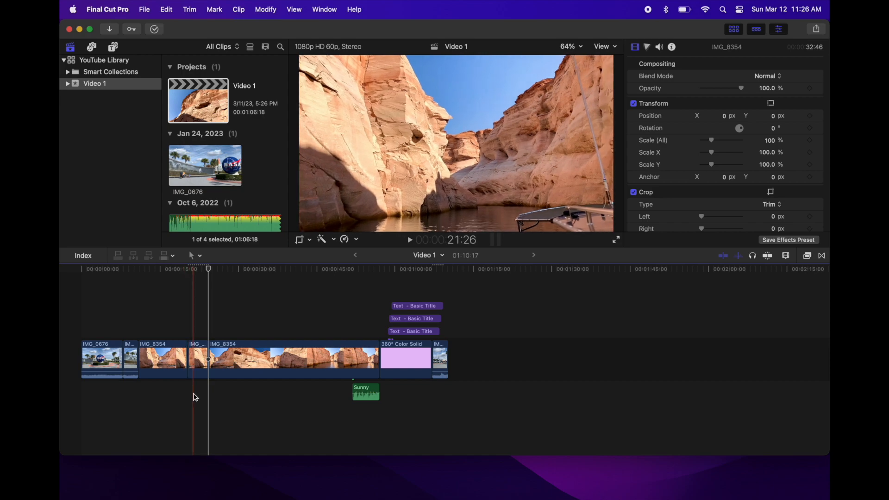
click(198, 374)
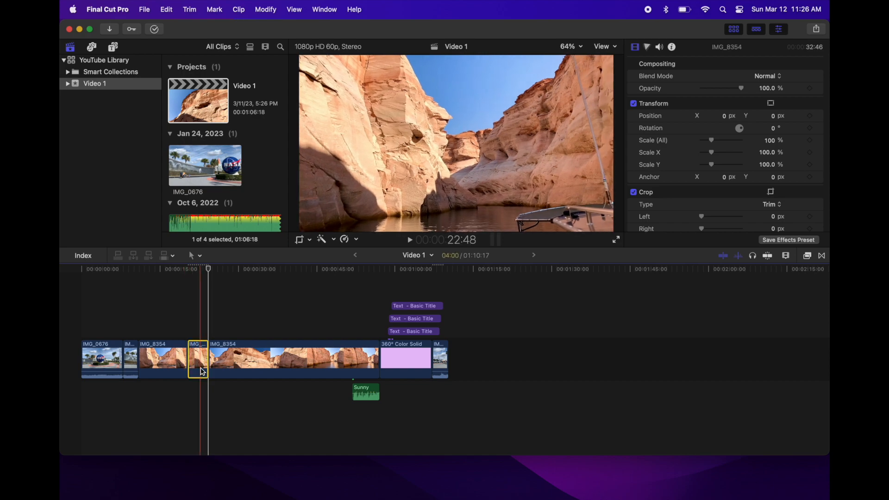